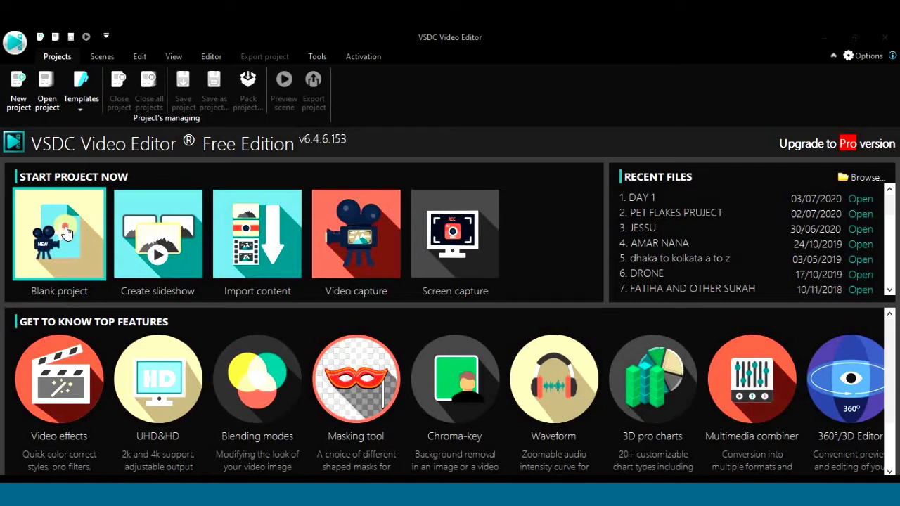
Create a blank project with the Free configuration device and HD 1280x720 pixels (16:9) resolution.
left_click(66, 230)
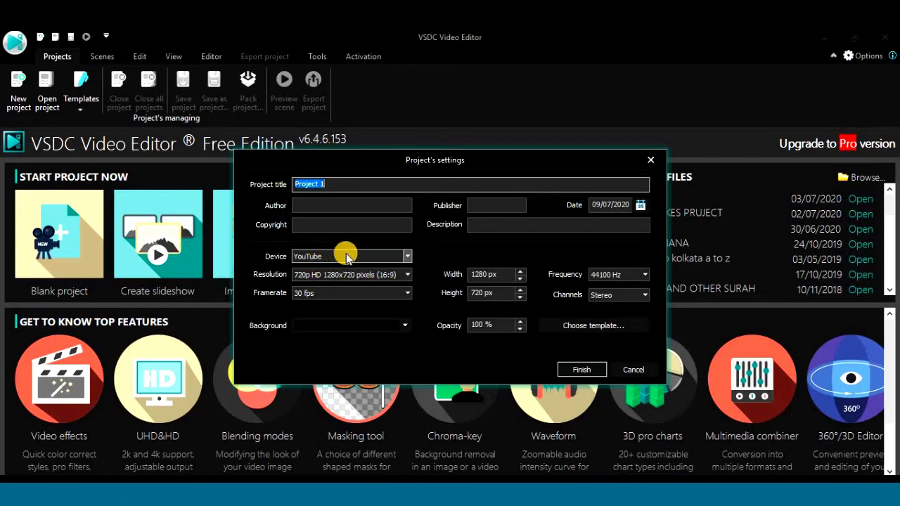
left_click(408, 256)
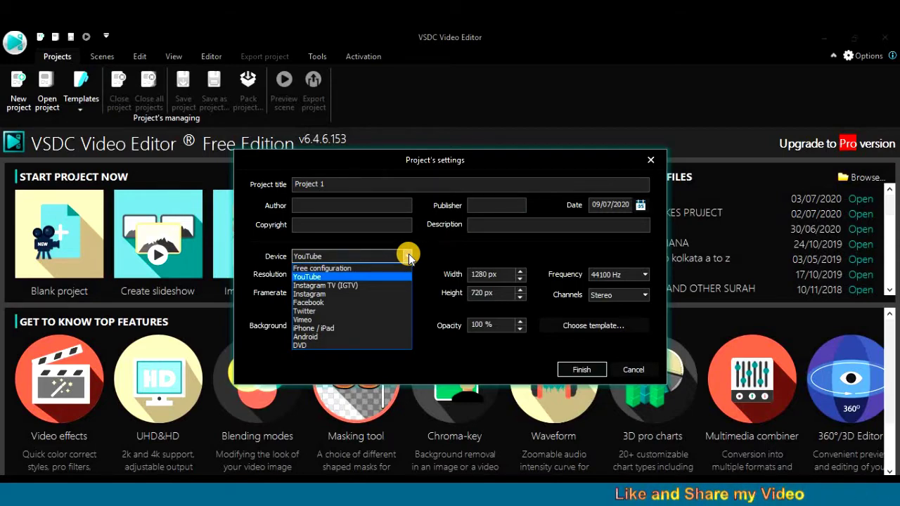
left_click(349, 270)
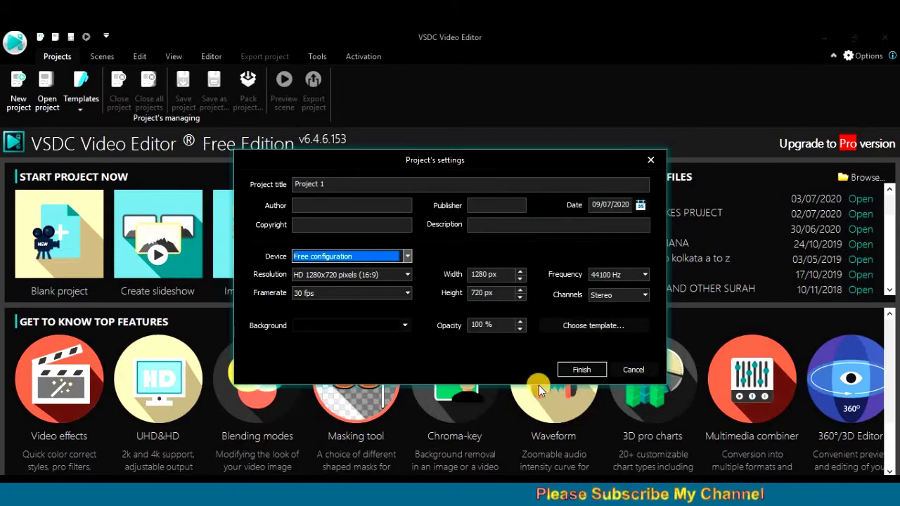
left_click(407, 275)
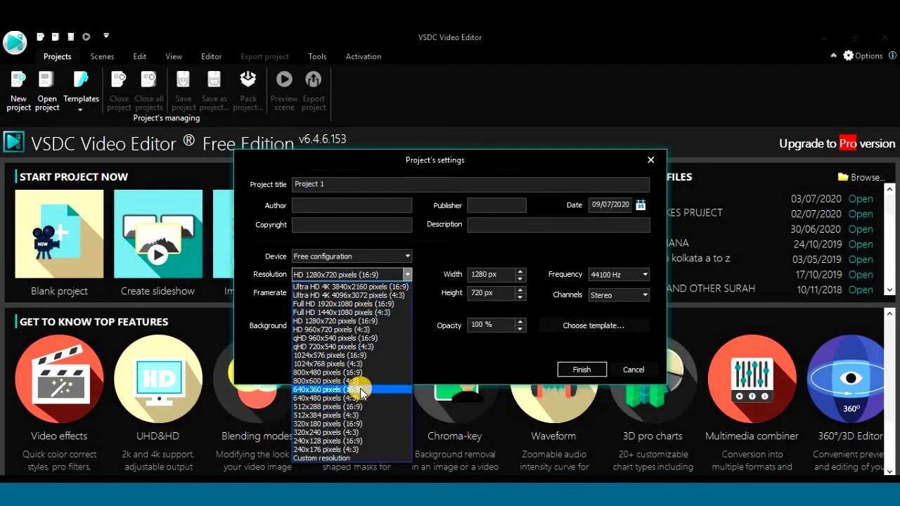
left_click(392, 277)
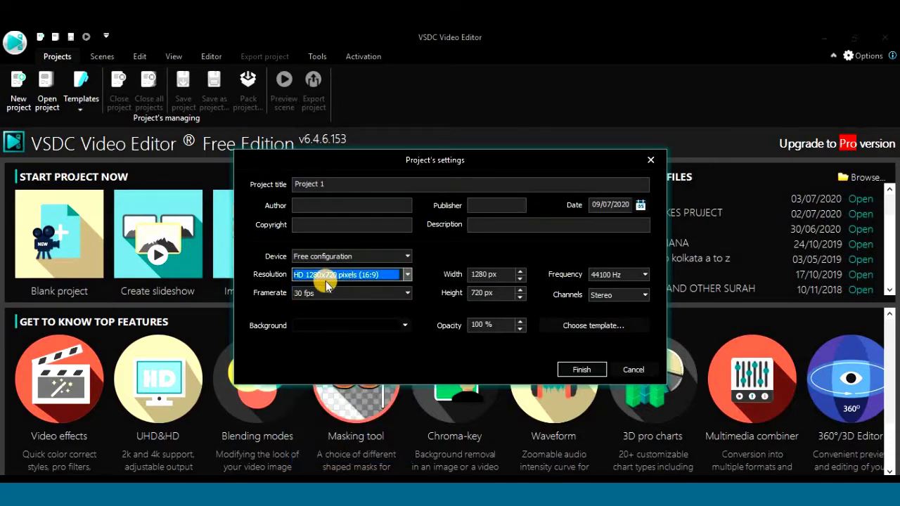
left_click(407, 276)
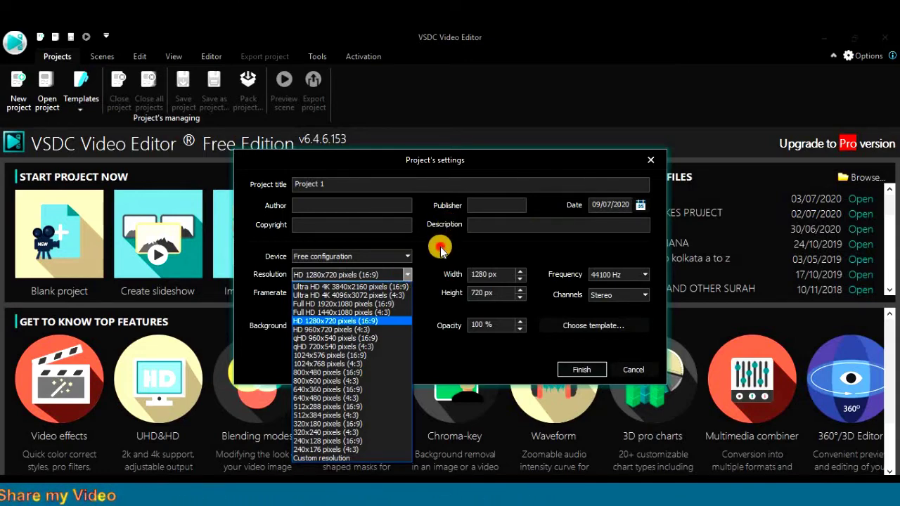
left_click(440, 247)
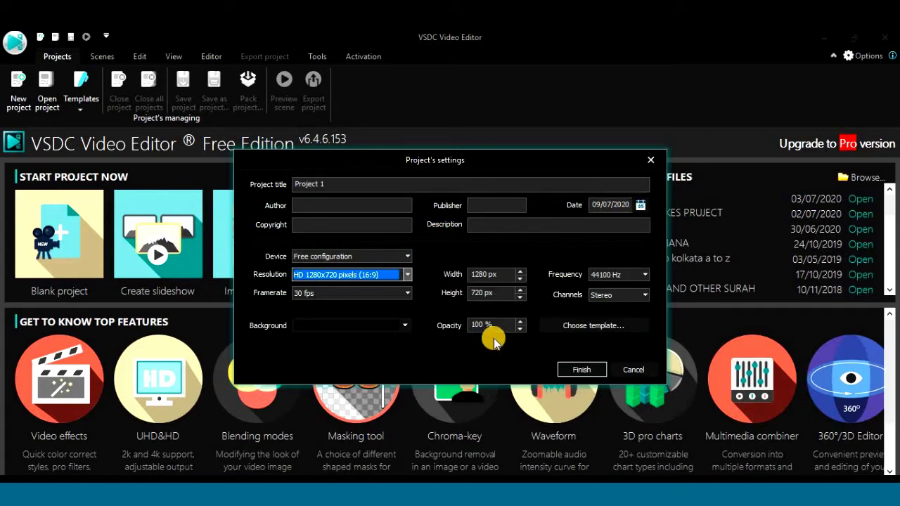
left_click(588, 371)
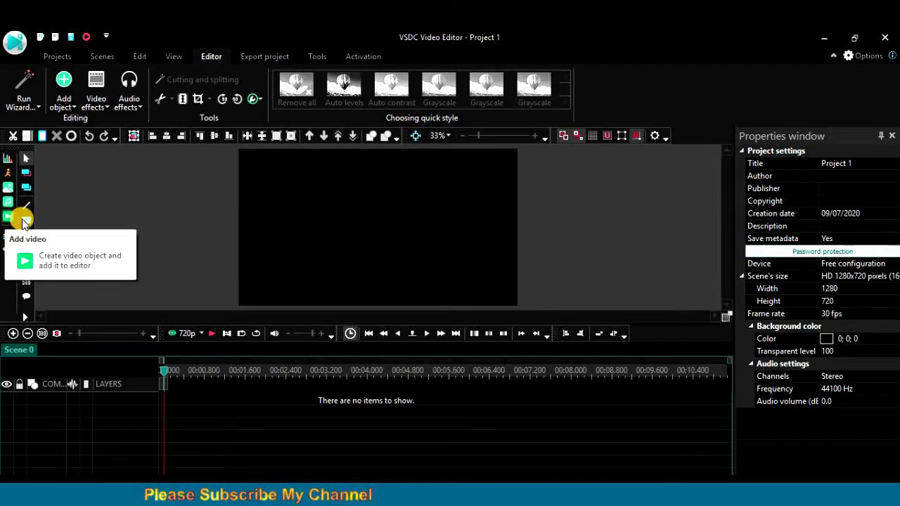
left_click(9, 221)
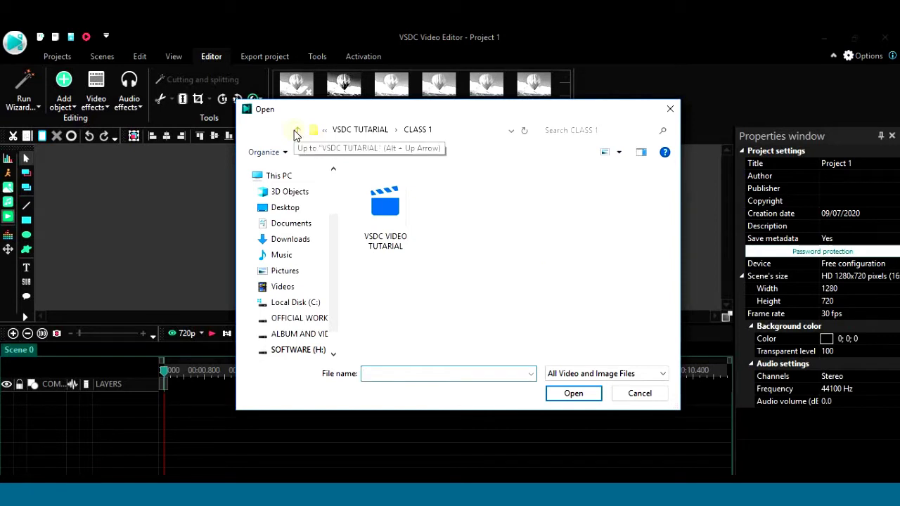
left_click(294, 133)
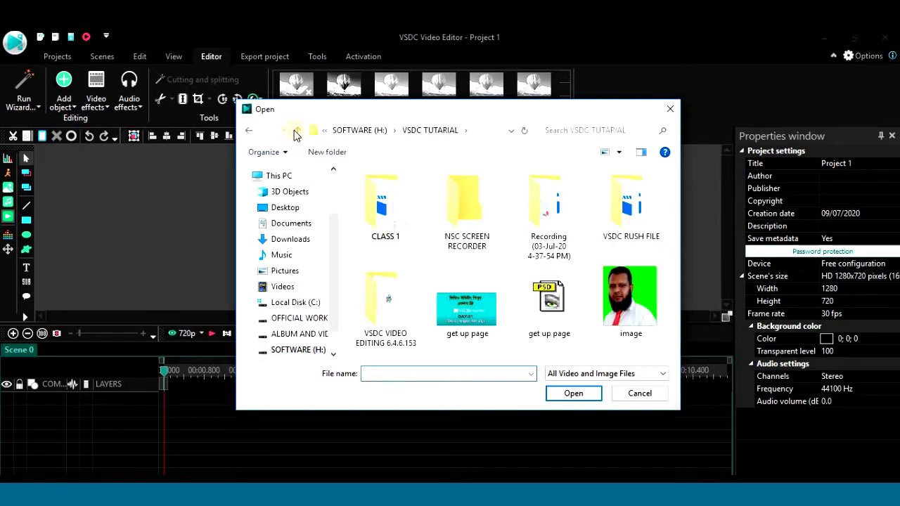
left_click(295, 134)
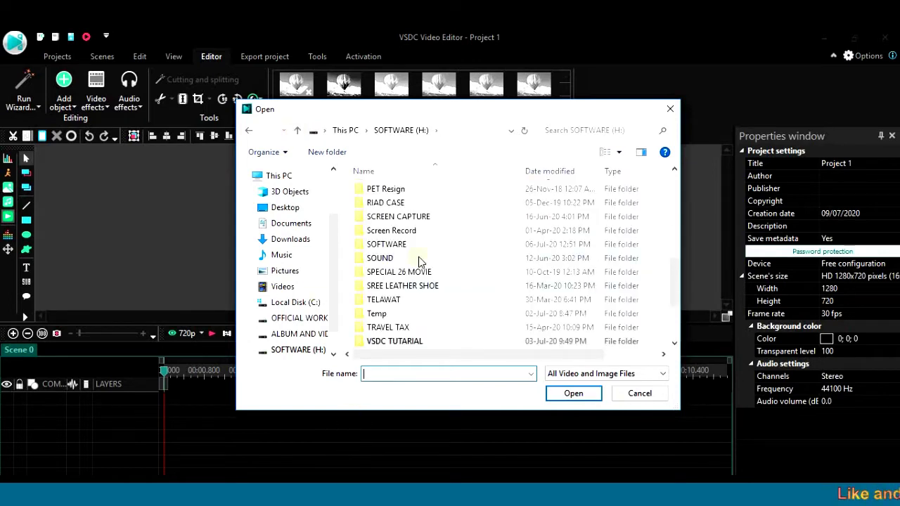
double_click(400, 343)
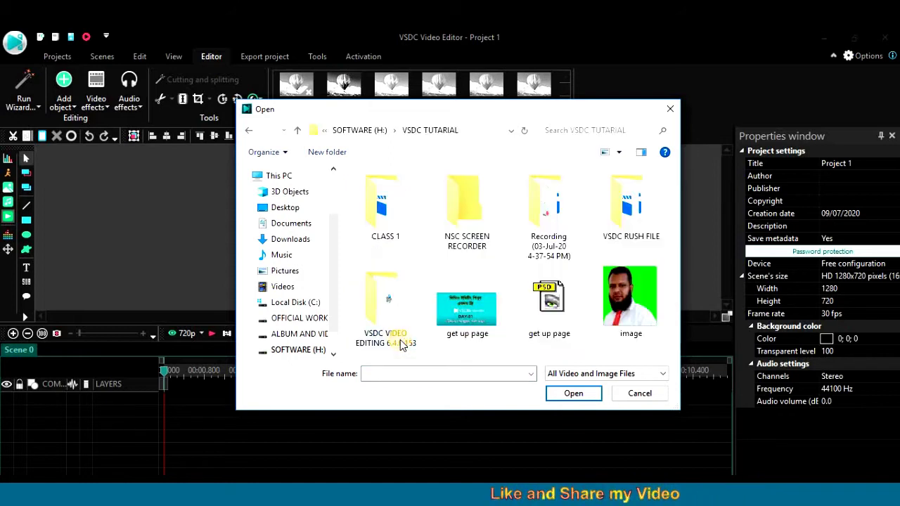
double_click(640, 213)
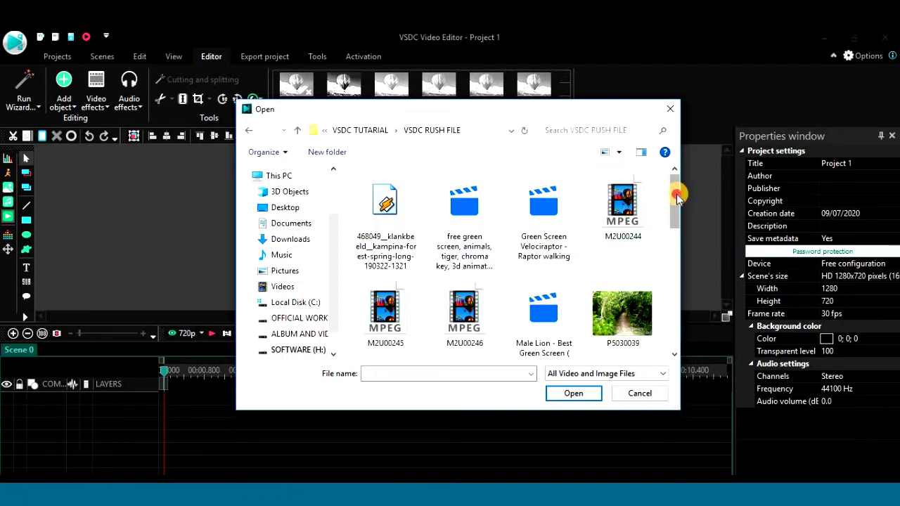
left_click_drag(676, 197, 674, 327)
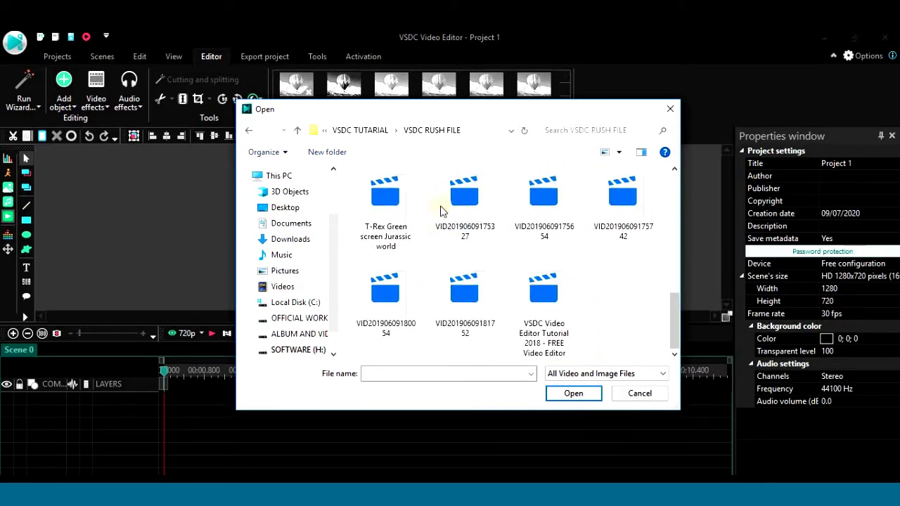
left_click(472, 202)
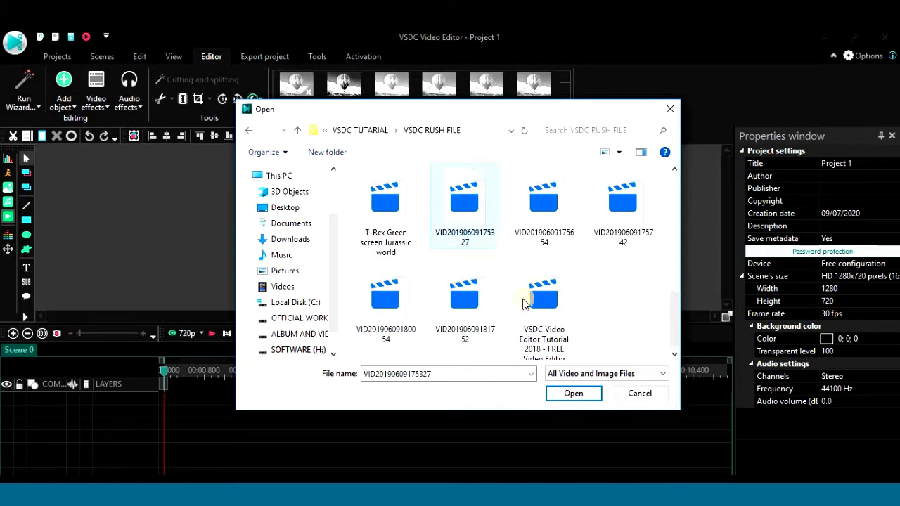
left_click(568, 394)
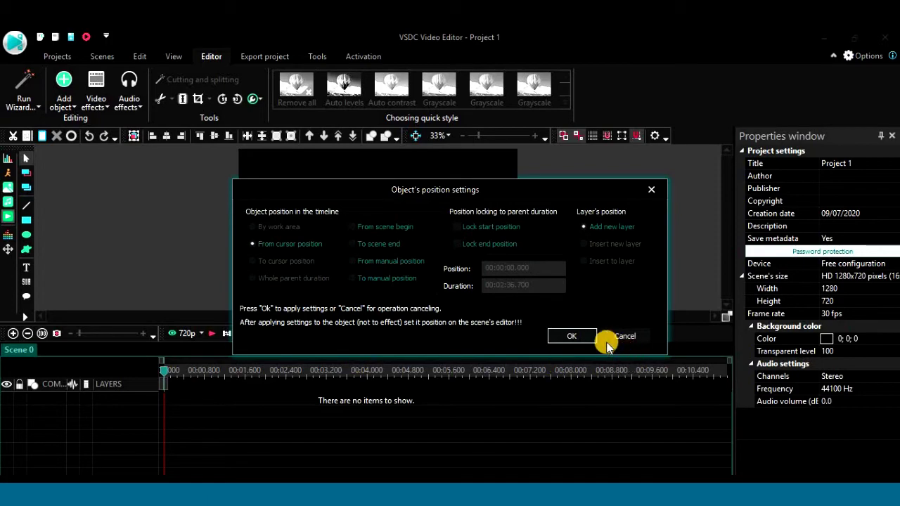
left_click(568, 335)
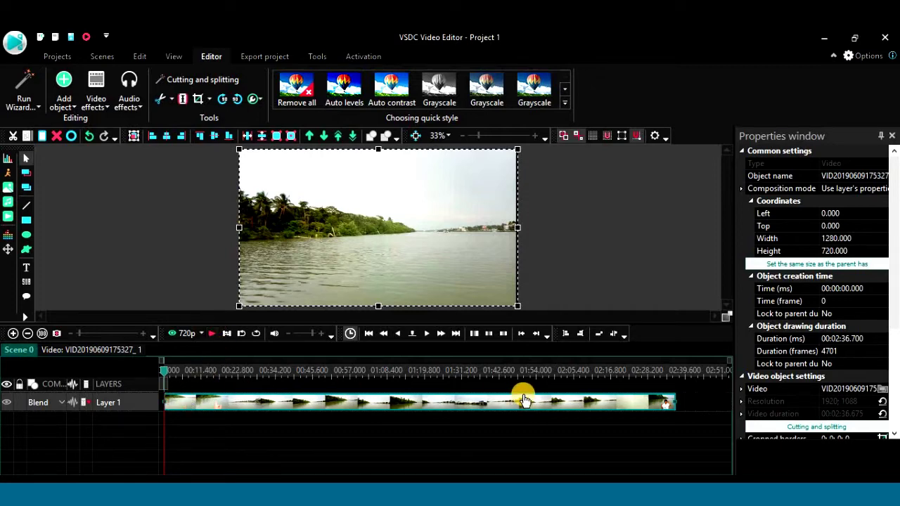
Move the playhead to about 01:13 in the clip and enlarge the scene view to 69%.
mouse_move(334, 411)
left_click_drag(176, 374, 402, 374)
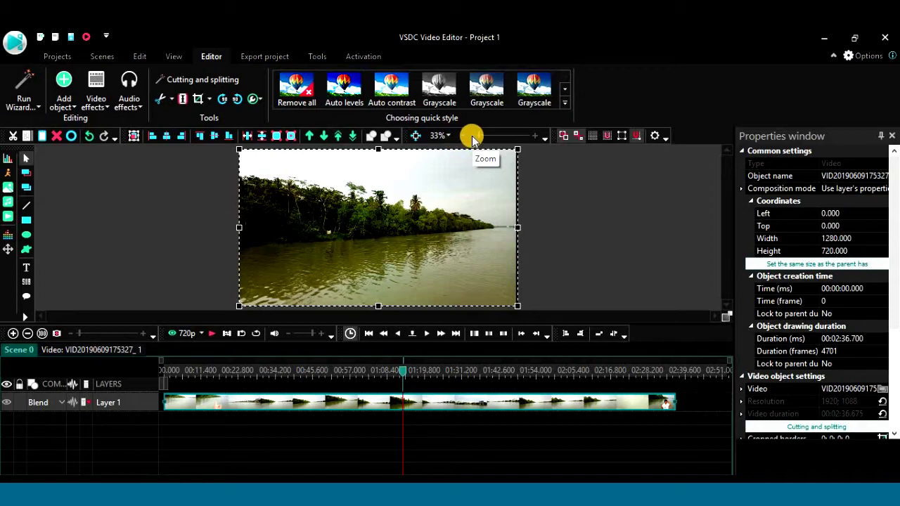
left_click_drag(483, 135, 489, 138)
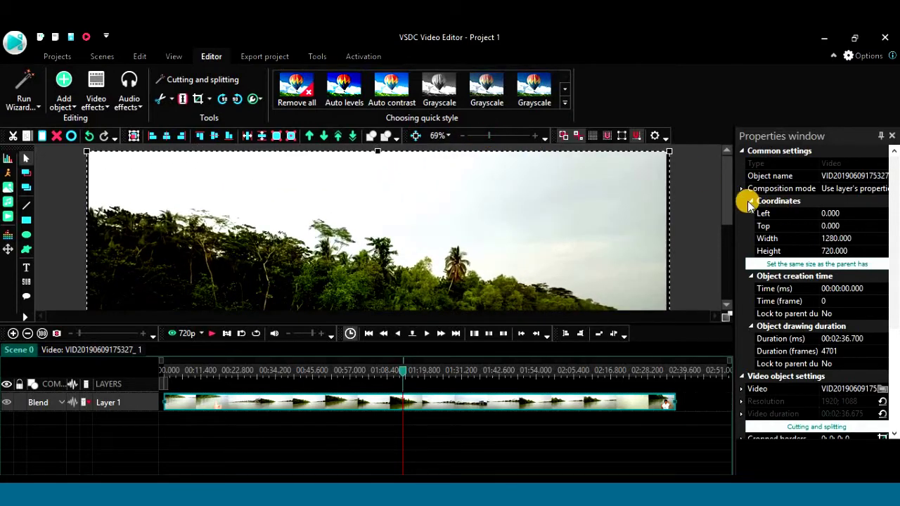
left_click_drag(727, 196, 735, 226)
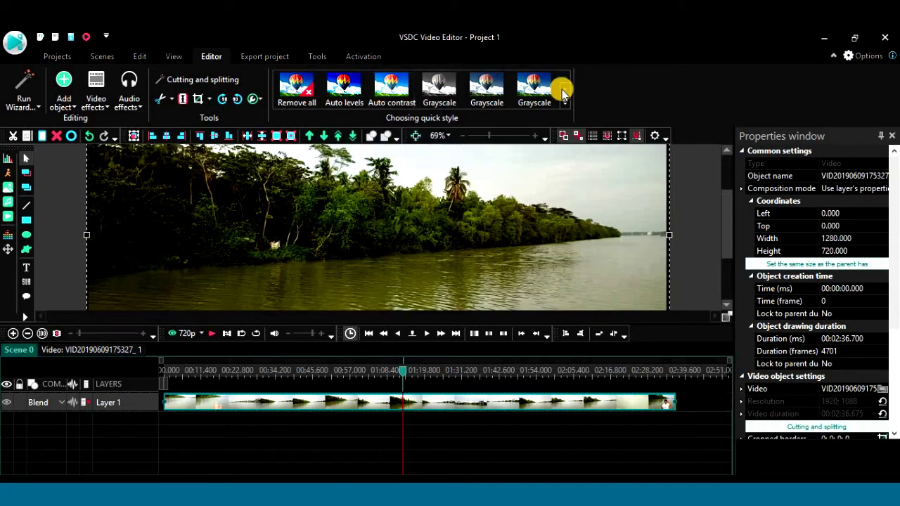
Preview the Auto levels, Auto contrast and Grayscale 100%, 80% and 50% quick styles on the video.
left_click(349, 89)
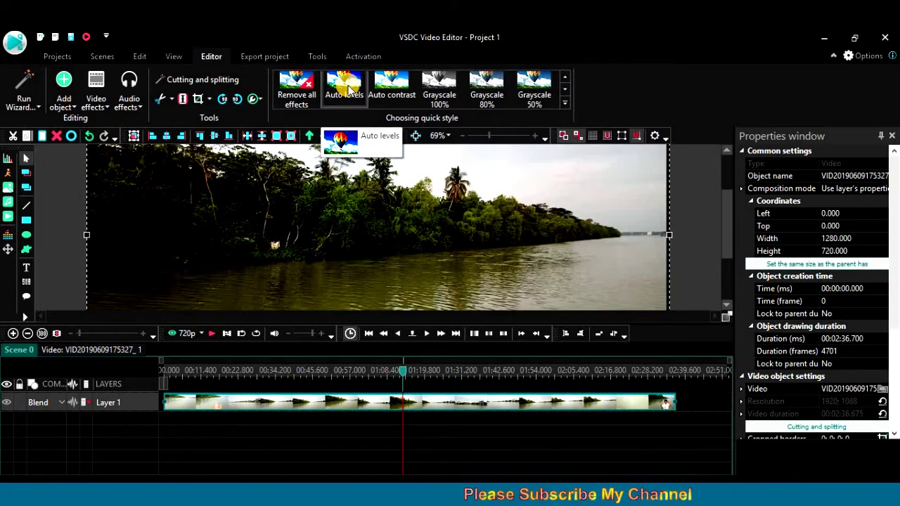
left_click(349, 87)
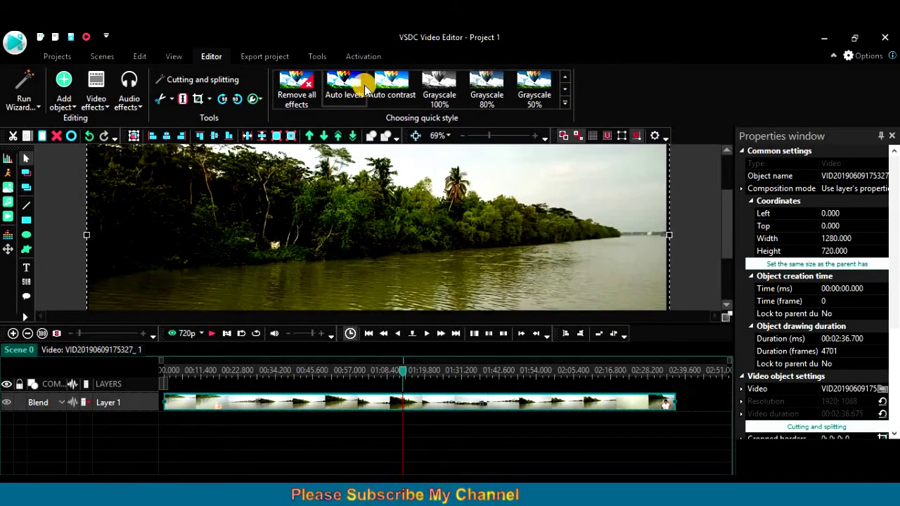
left_click(402, 86)
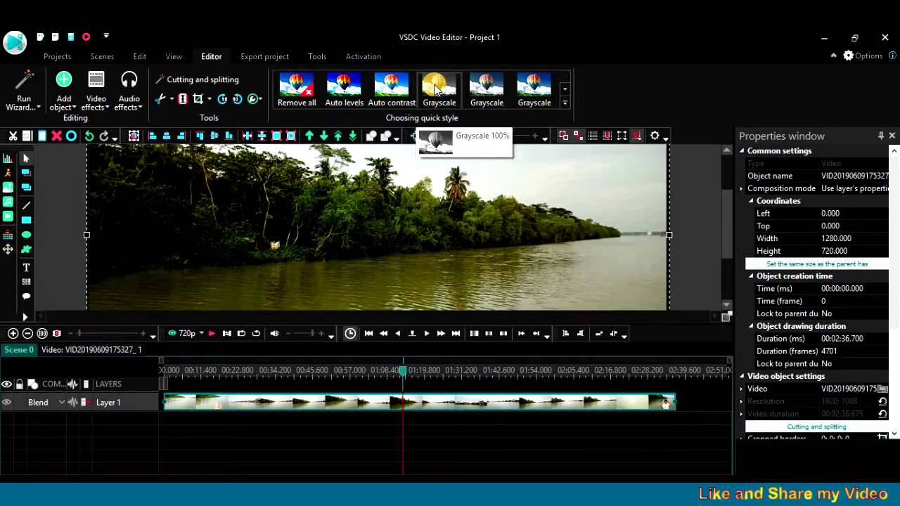
left_click(436, 87)
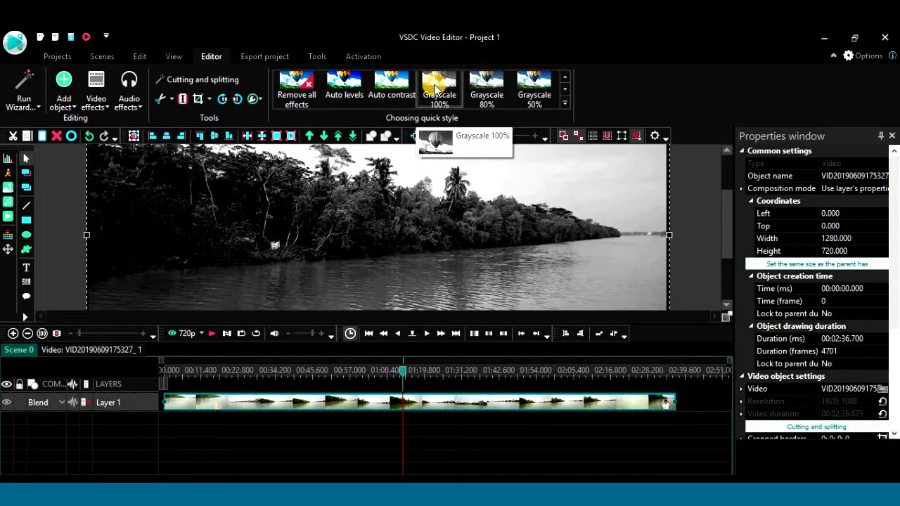
left_click(434, 89)
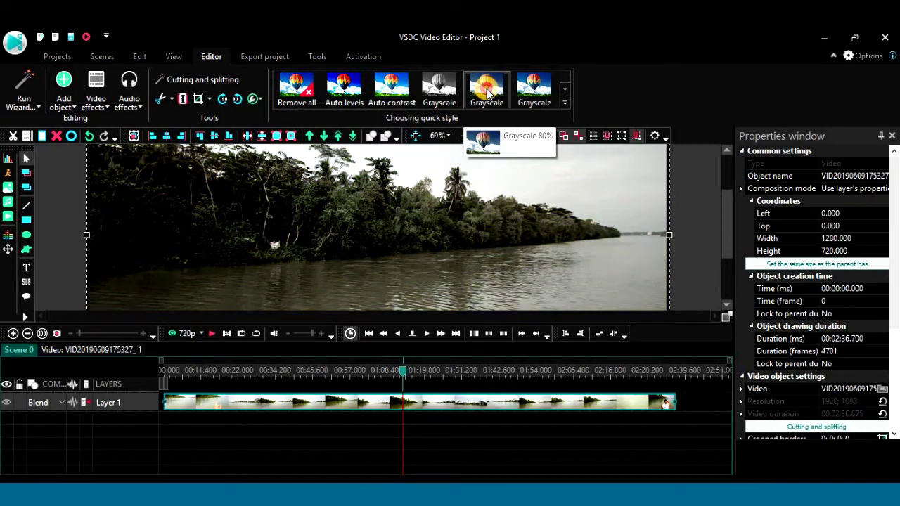
left_click(521, 92)
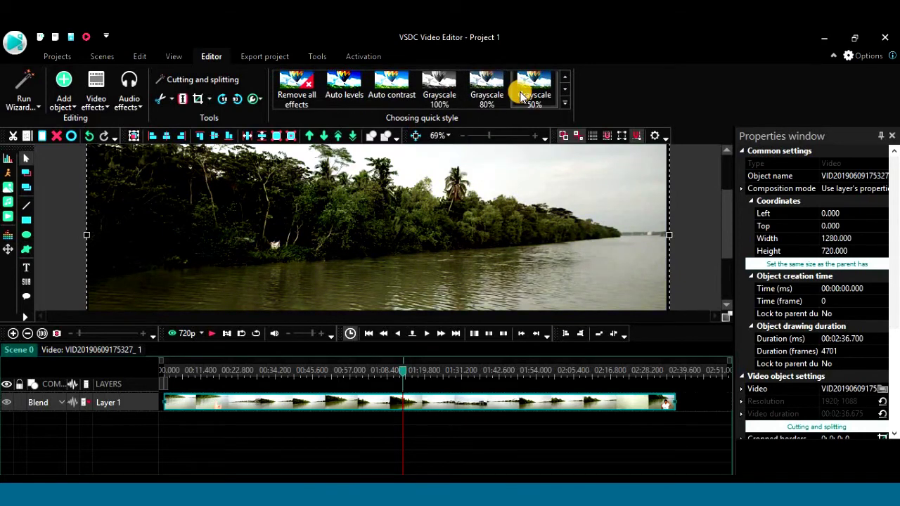
Preview the 1977 Instagram style on the video.
left_click(566, 104)
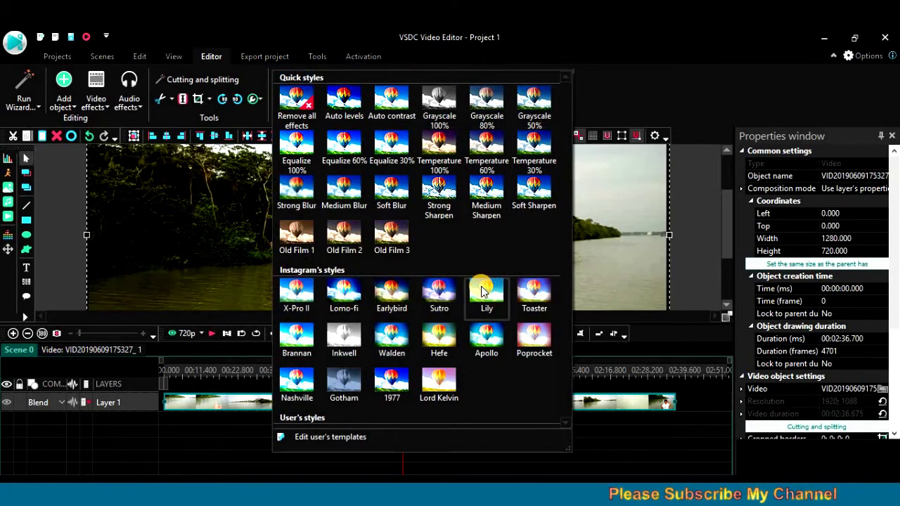
left_click(395, 385)
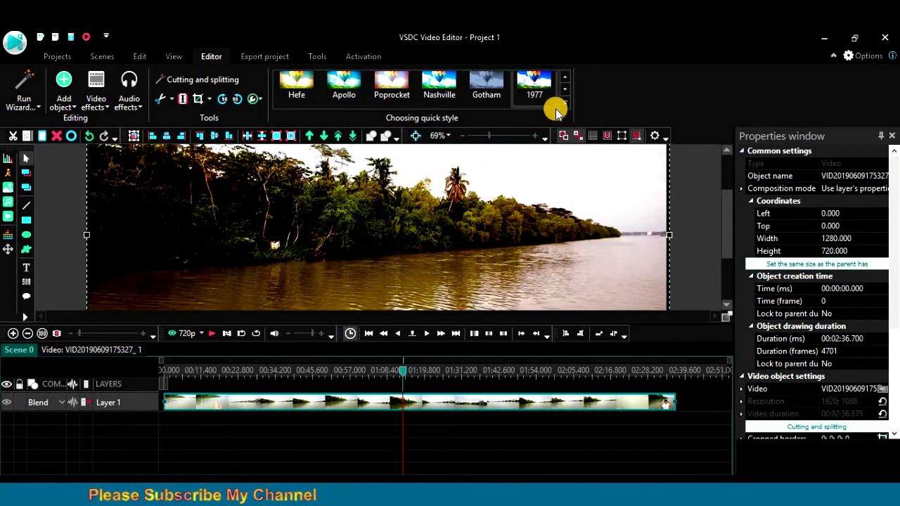
left_click(543, 91)
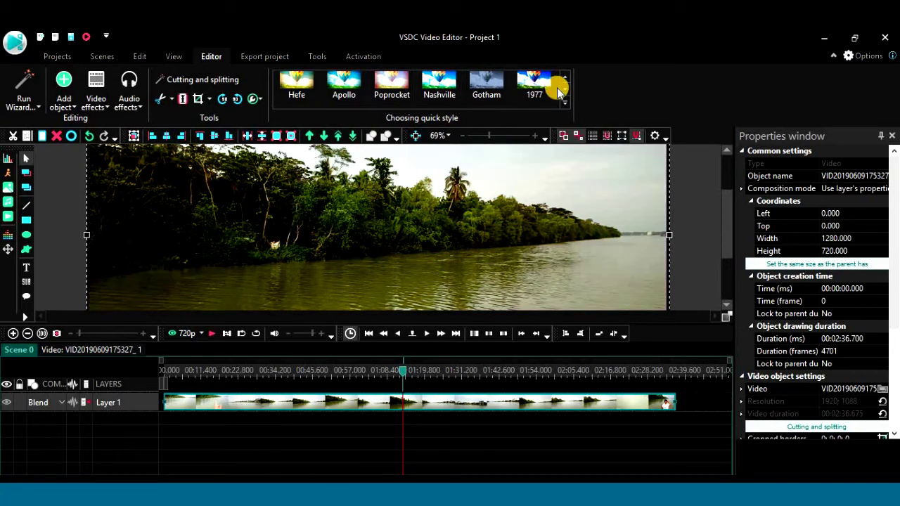
Browse the remaining quick styles and preview Temperature 30% on the video.
left_click(565, 77)
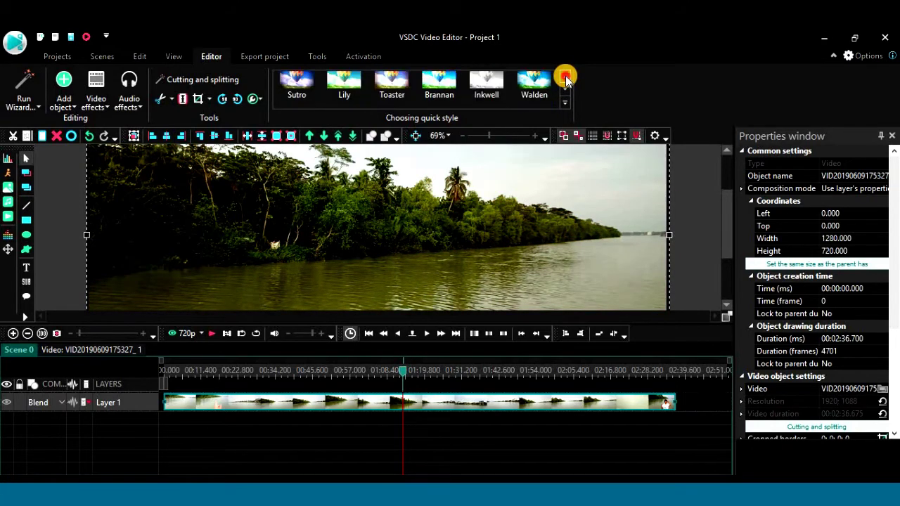
left_click(565, 77)
left_click(566, 78)
left_click(565, 77)
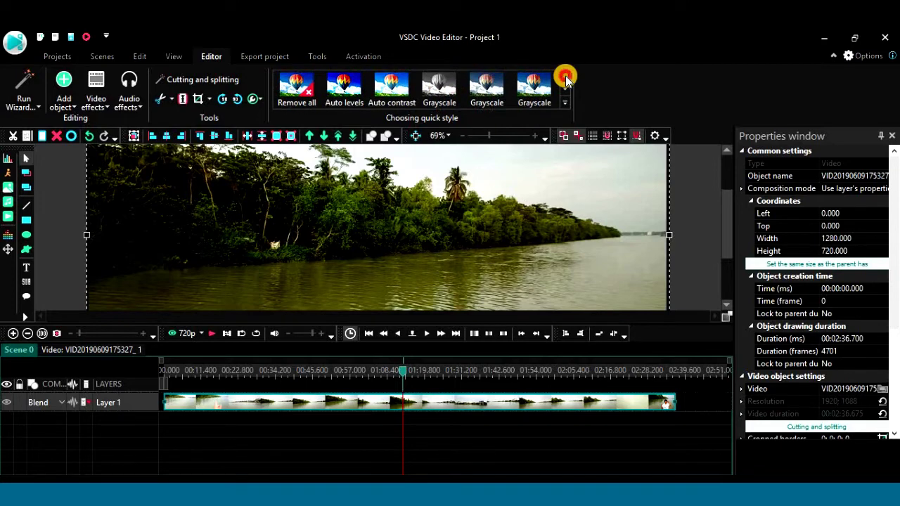
left_click(565, 88)
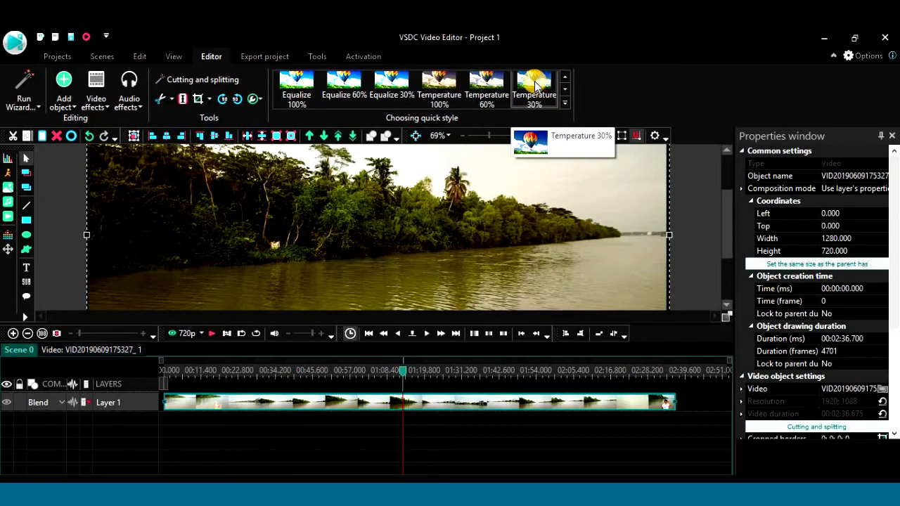
left_click(534, 85)
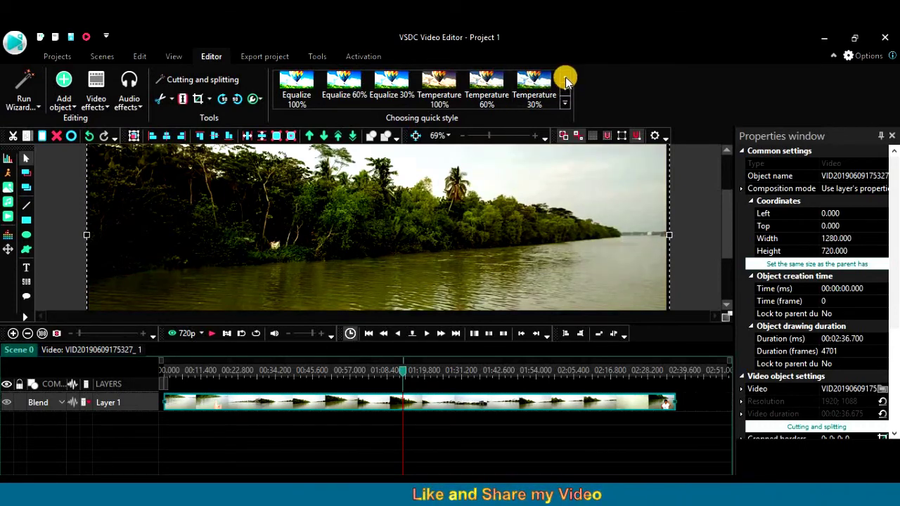
left_click(566, 81)
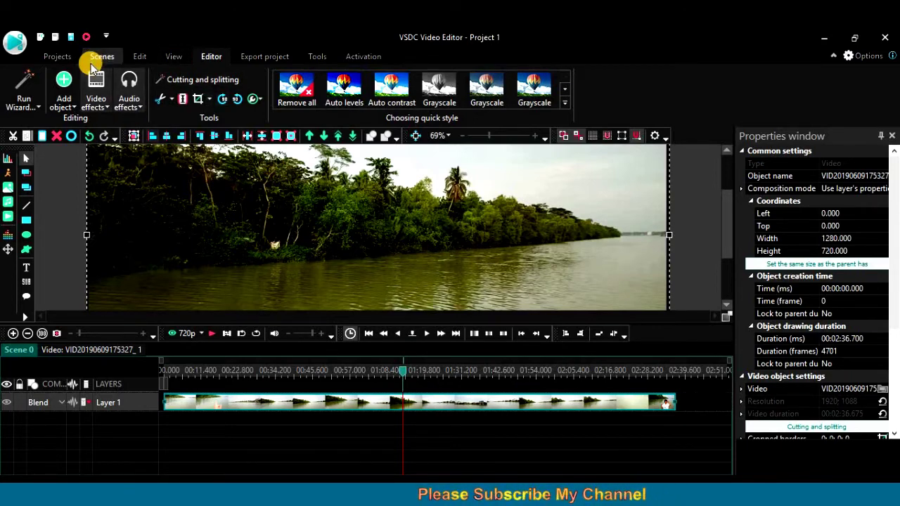
Add a Brightness/Contrast/Gamma effect to the video from the scene beginning on a new layer and extend it to the clip's full 00:02:36.700.
left_click(107, 108)
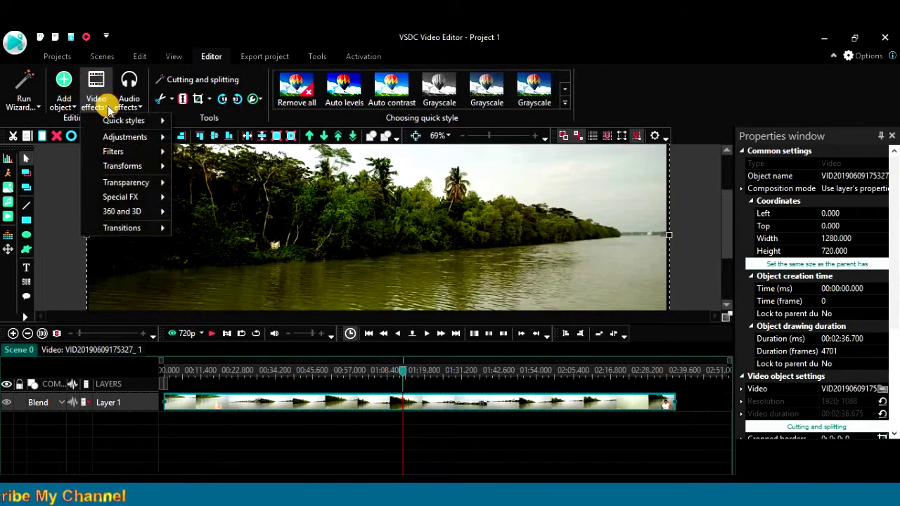
mouse_move(140, 141)
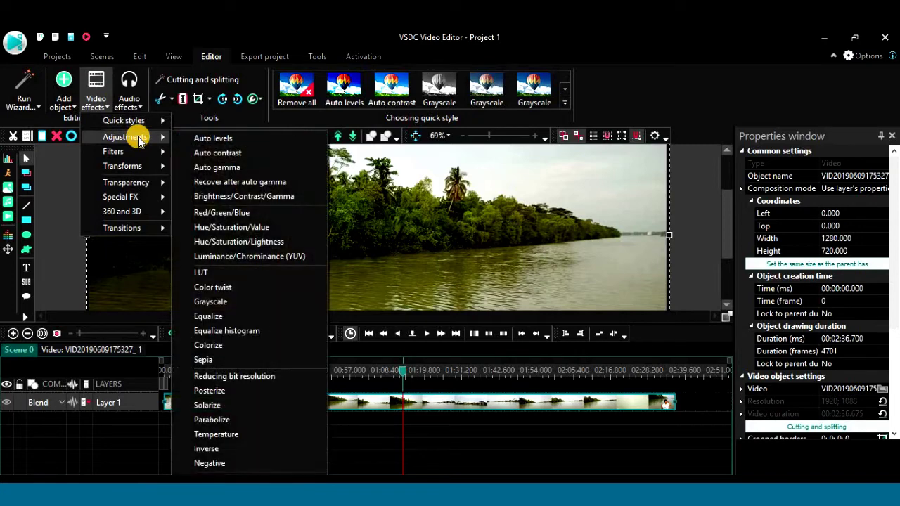
left_click(244, 199)
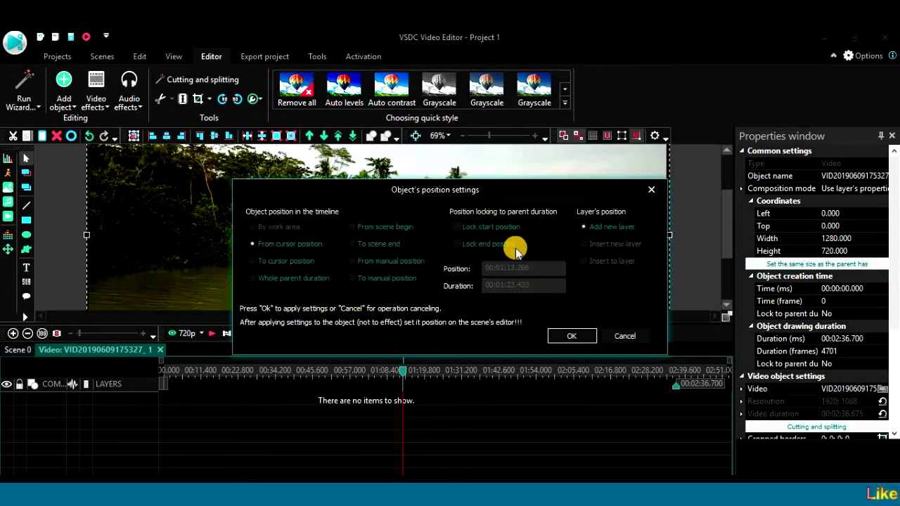
left_click(352, 227)
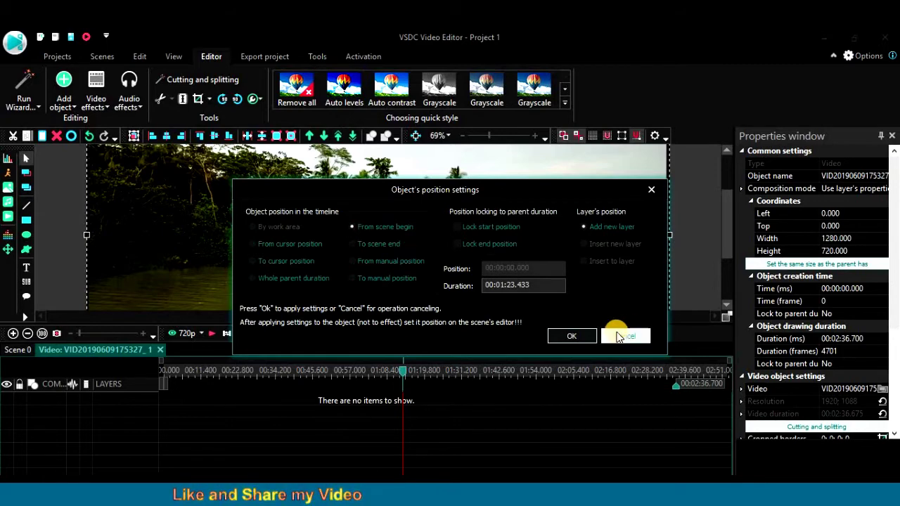
left_click(576, 335)
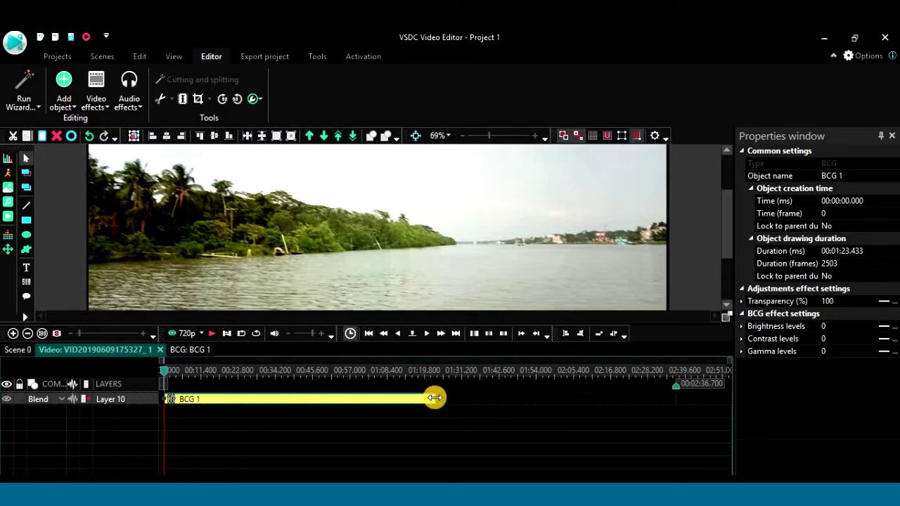
left_click_drag(434, 398, 661, 396)
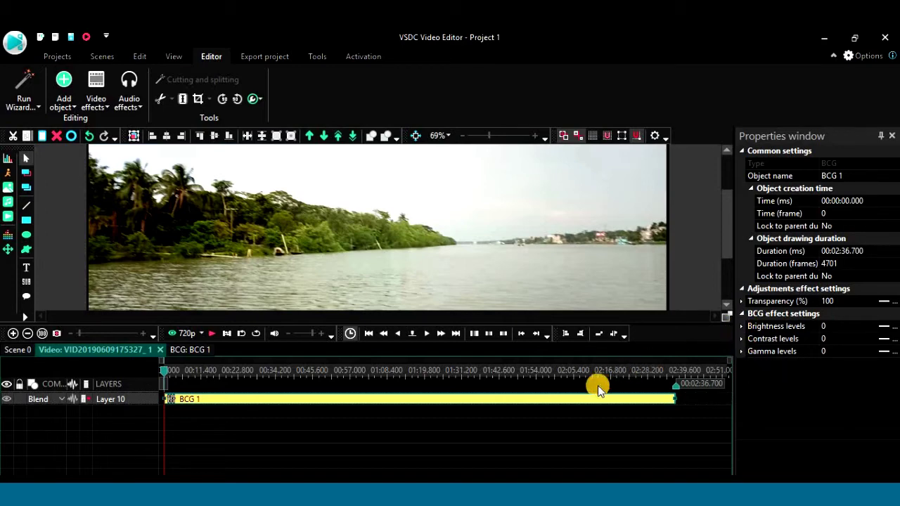
Set the contrast levels of the Brightness/Contrast/Gamma effect to 5.
left_click(741, 338)
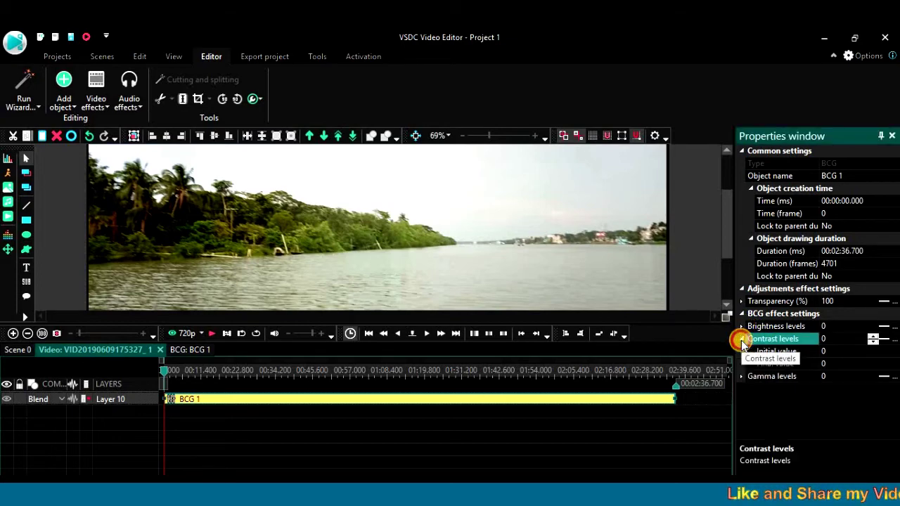
left_click(874, 339)
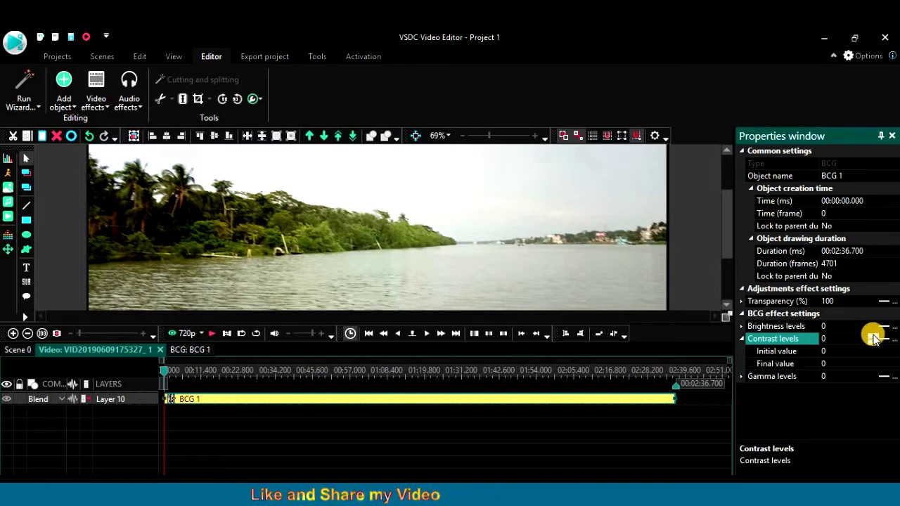
left_click(874, 339)
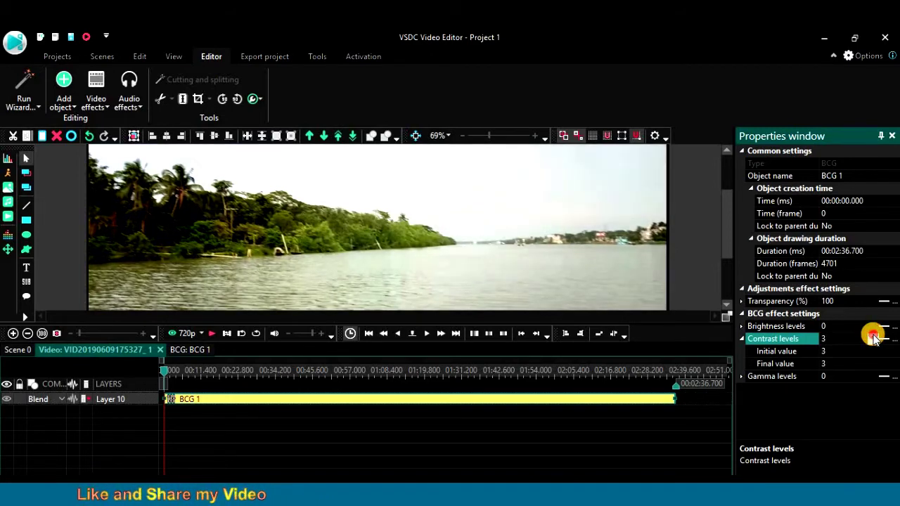
left_click(874, 339)
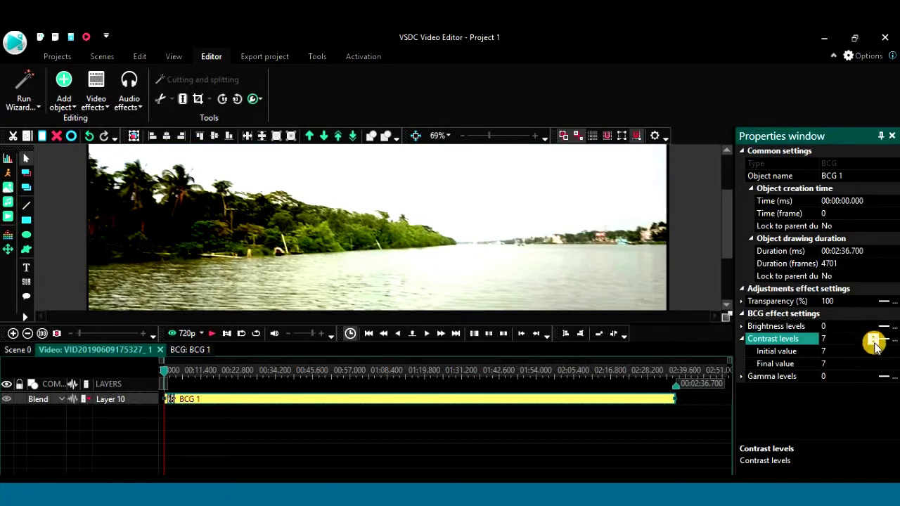
left_click(874, 345)
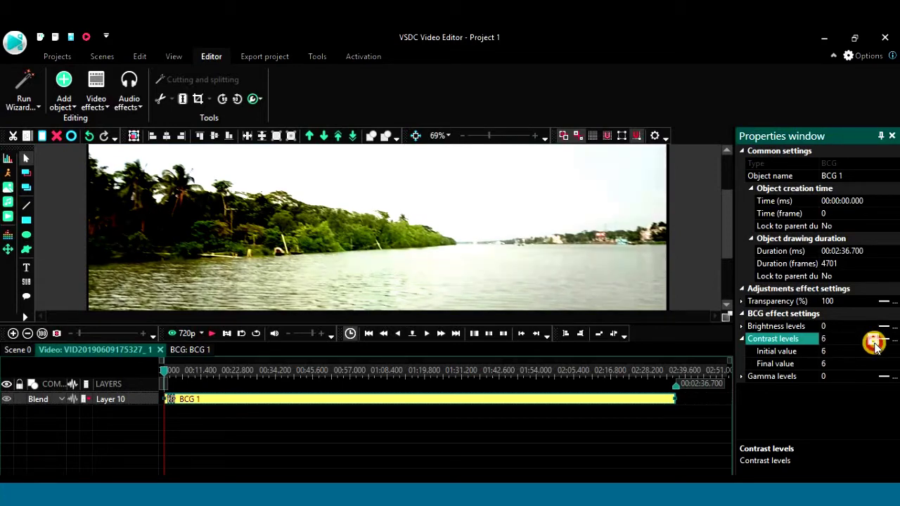
Set the brightness levels of the Brightness/Contrast/Gamma effect to -5.
left_click(844, 326)
left_click(876, 330)
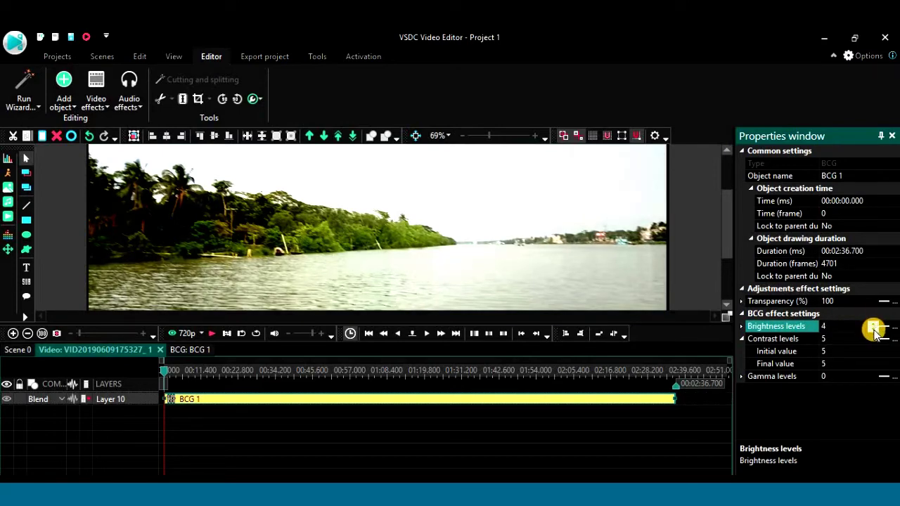
left_click_drag(876, 334, 875, 334)
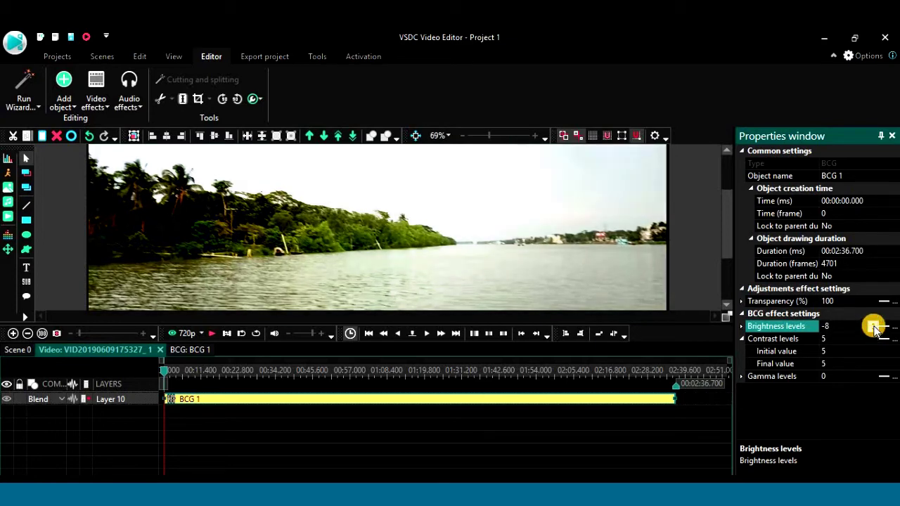
left_click(876, 325)
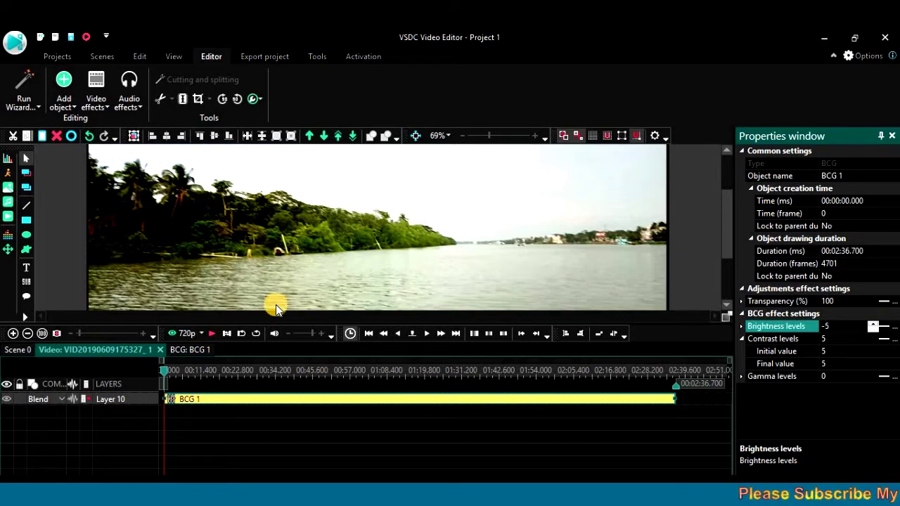
Scrub to about 01:09 and briefly play the clip to preview the brightness and contrast adjustment.
left_click_drag(161, 370, 418, 378)
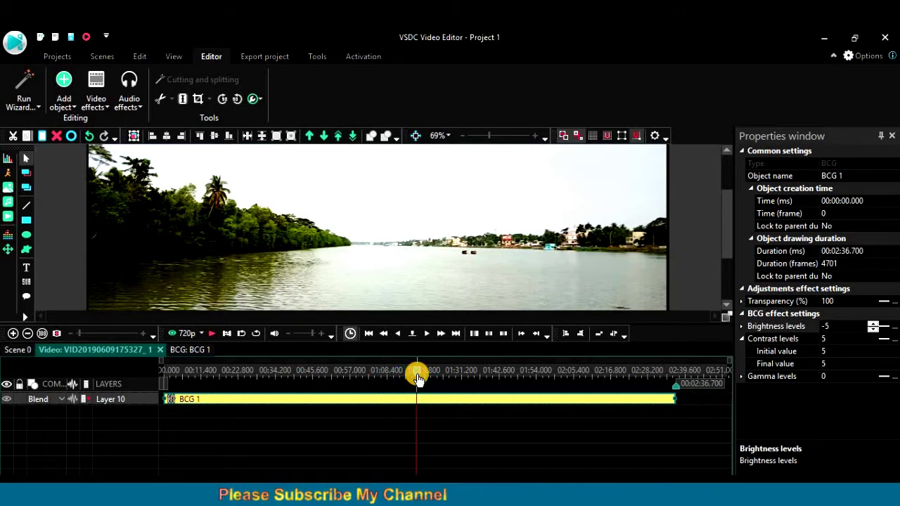
left_click_drag(417, 375, 397, 375)
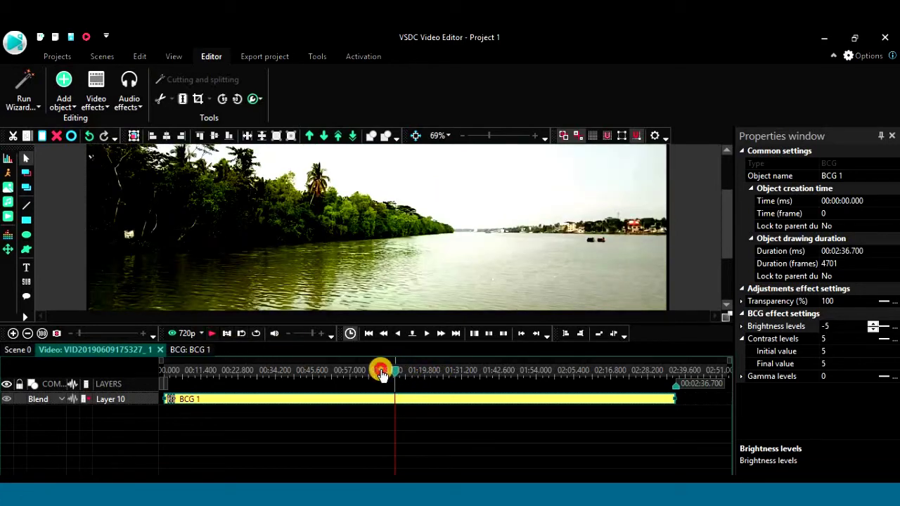
left_click(380, 373)
left_click(210, 335)
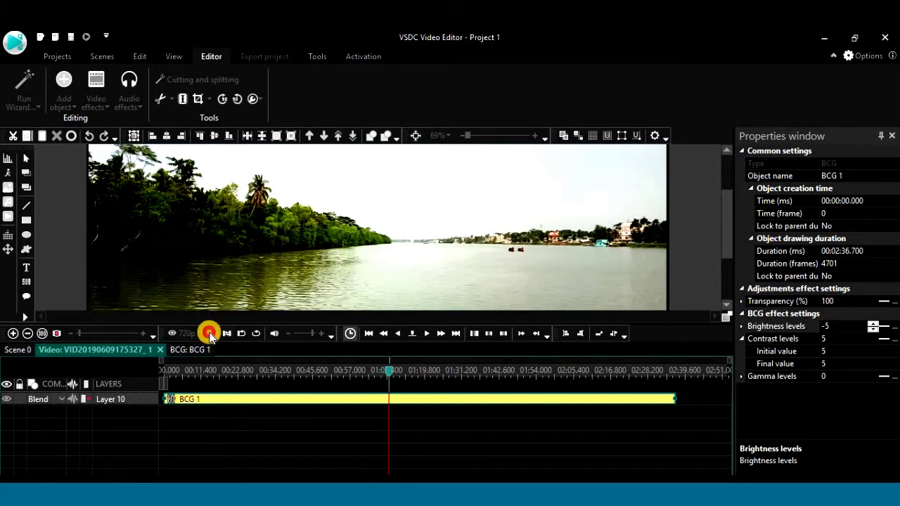
left_click(209, 333)
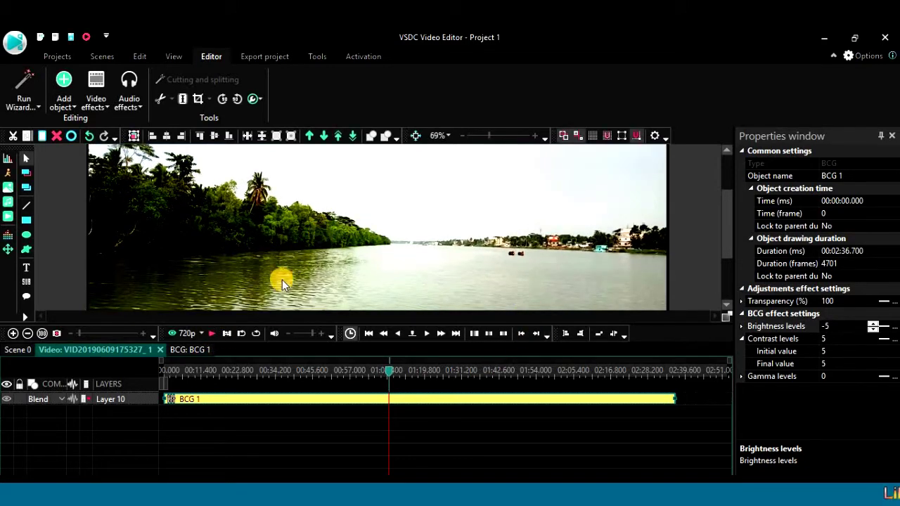
Return to the main scene timeline and move the playhead back to the start of the clip.
left_click(21, 349)
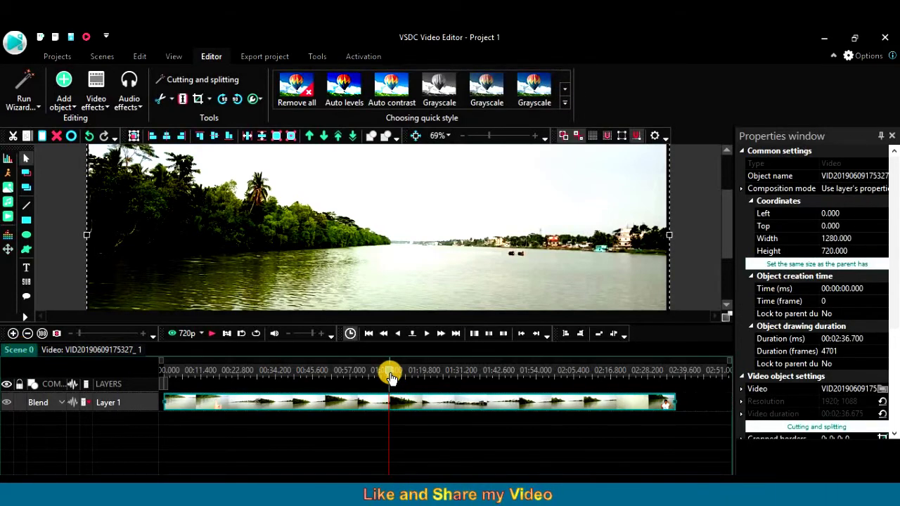
left_click_drag(391, 375, 270, 373)
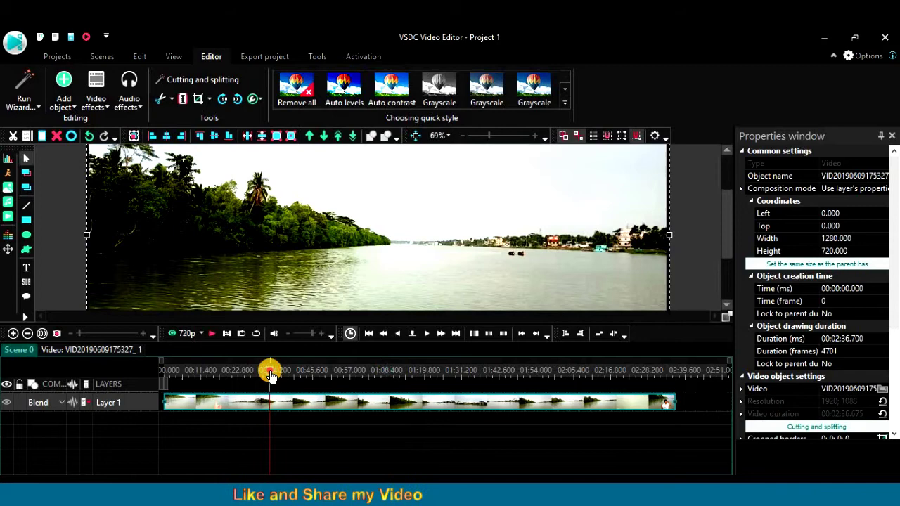
left_click(169, 376)
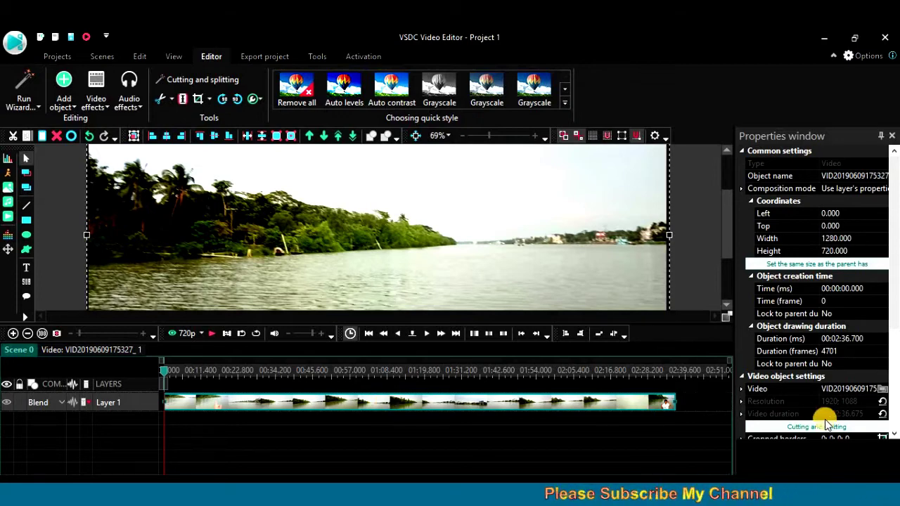
Select the river clip on the timeline and split it into separate video and audio objects.
left_click(433, 424)
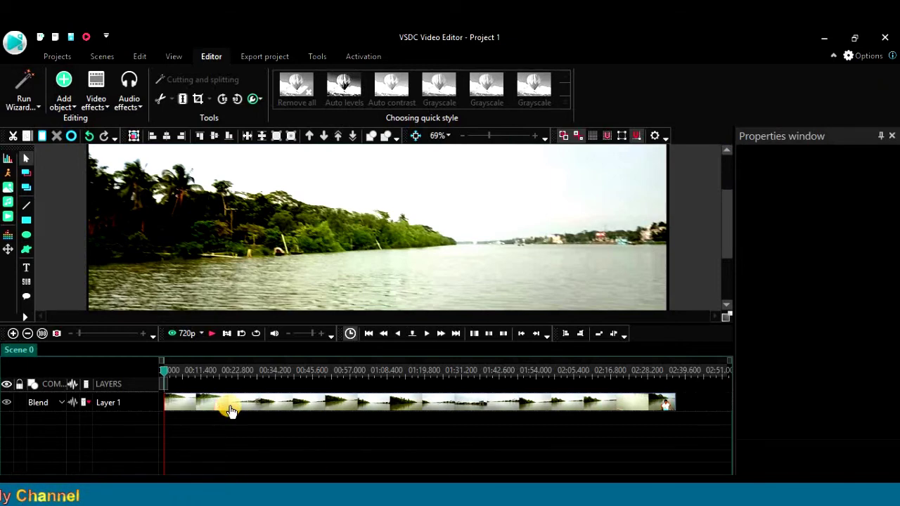
left_click(231, 410)
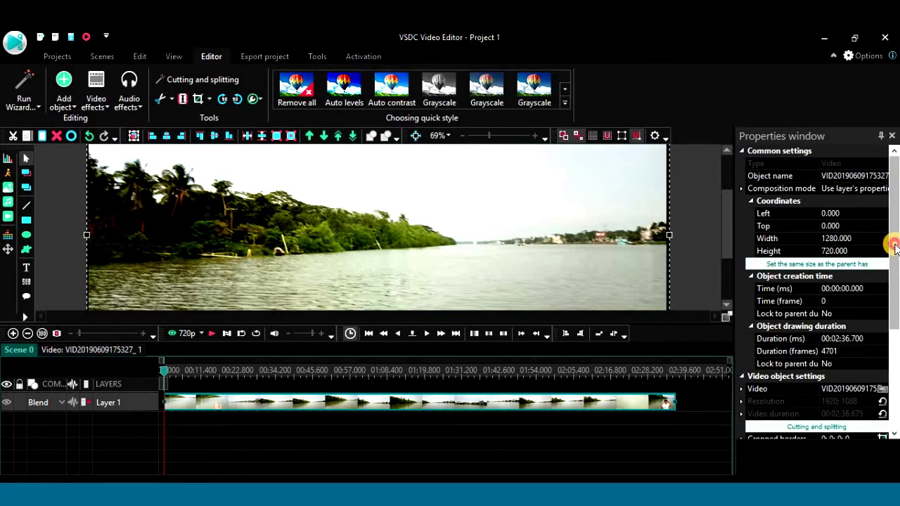
left_click_drag(895, 245, 895, 348)
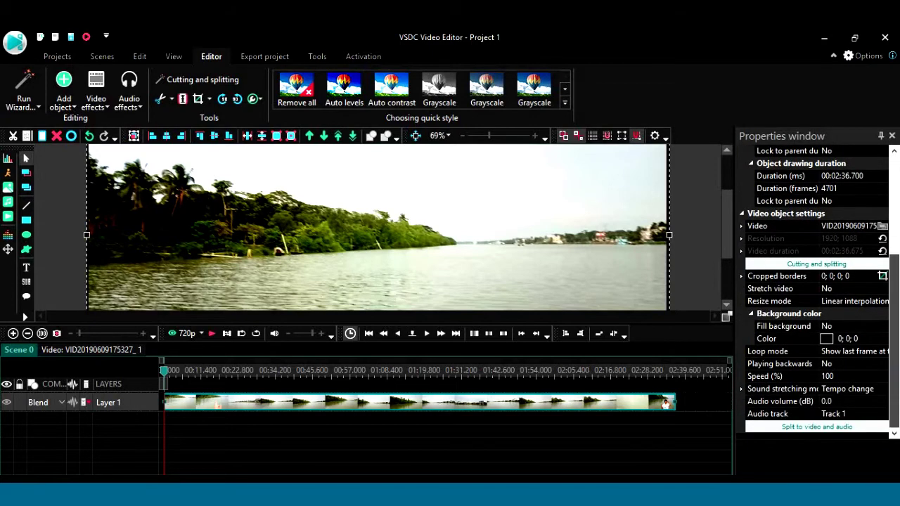
left_click(832, 427)
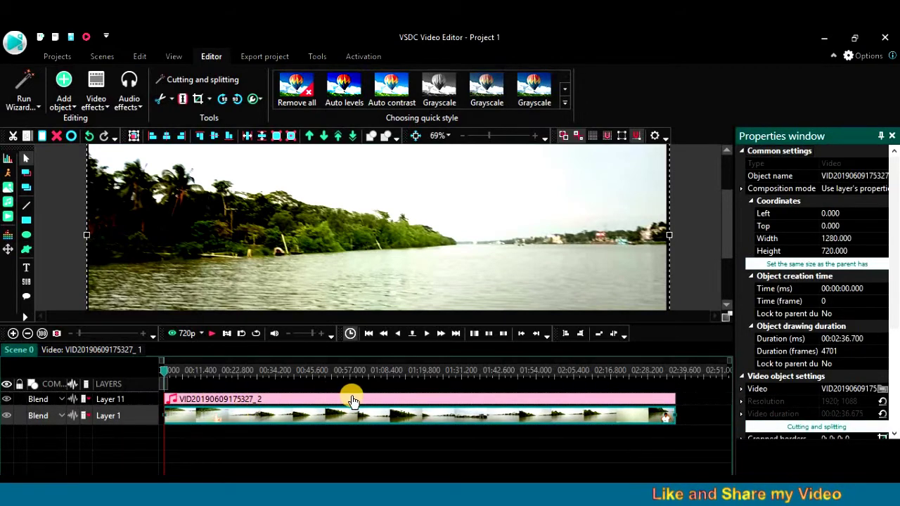
mouse_move(352, 397)
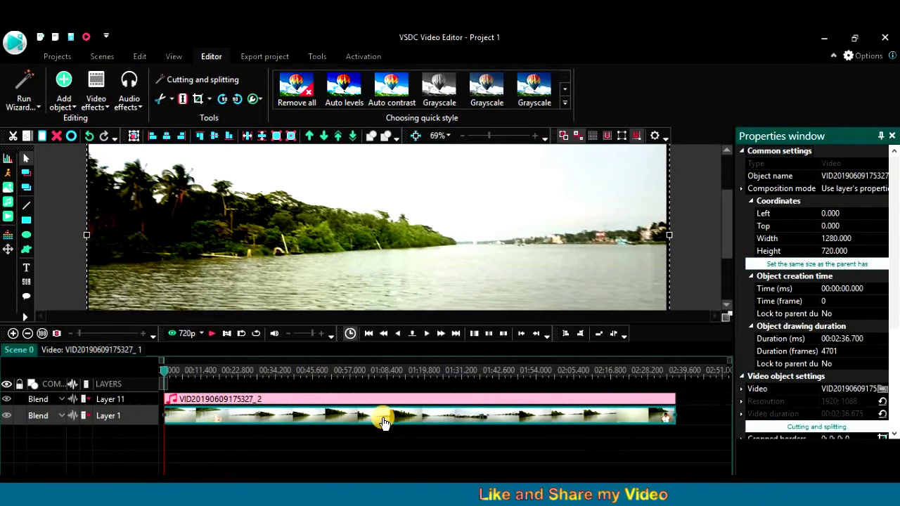
mouse_move(383, 420)
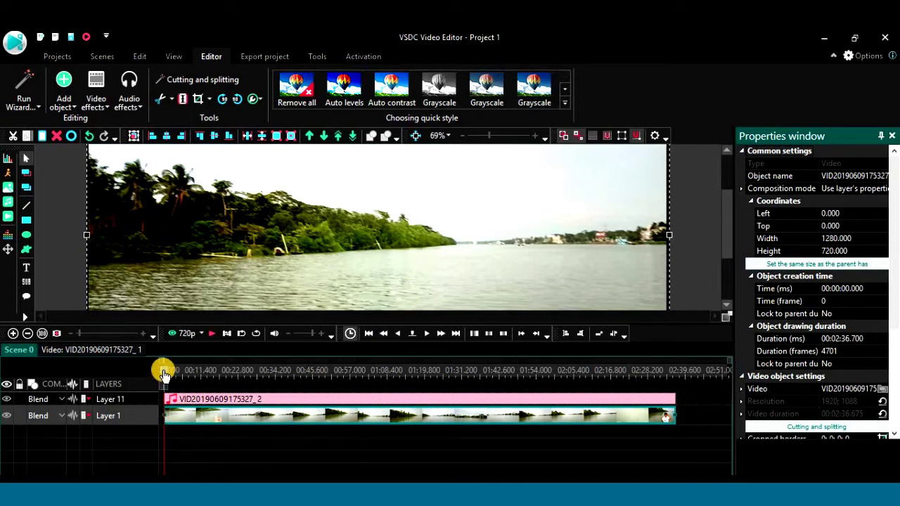
Preview the split clip at about 00:14 and play it briefly from about 00:57.
left_click_drag(163, 373, 210, 373)
left_click(212, 334)
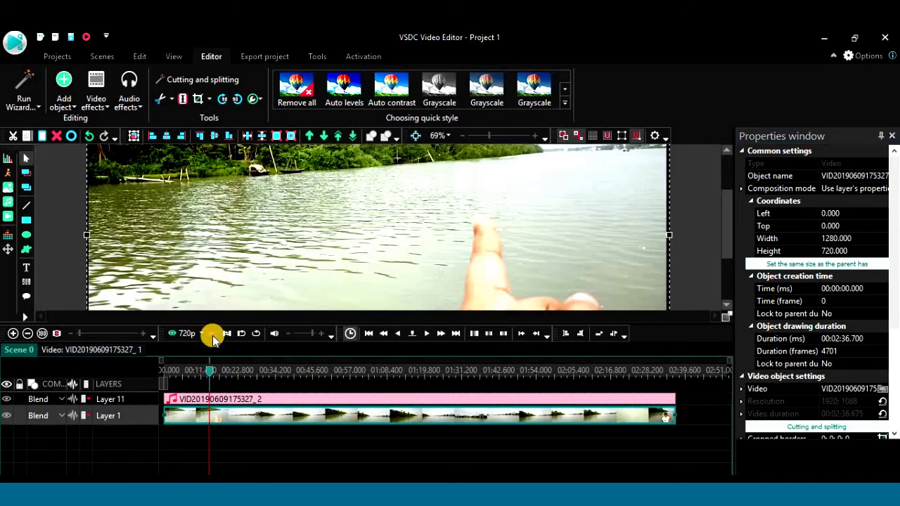
left_click_drag(213, 375, 349, 362)
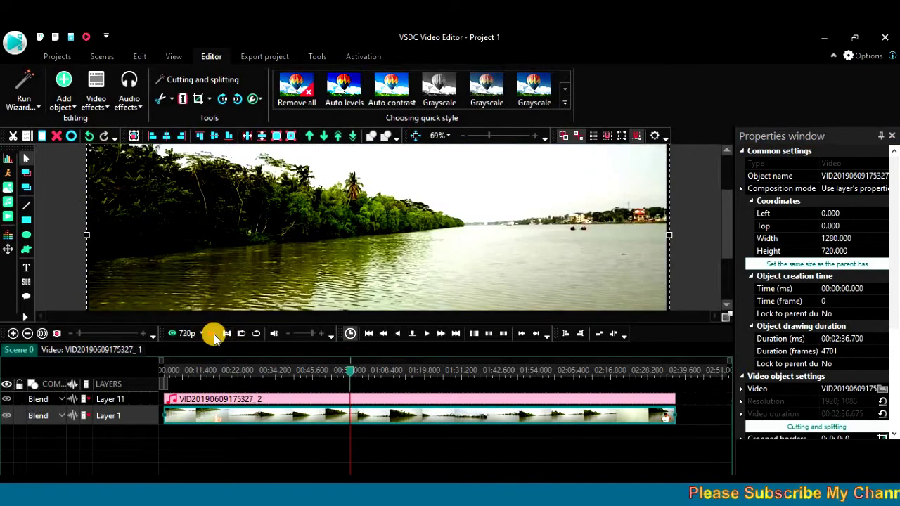
left_click(211, 334)
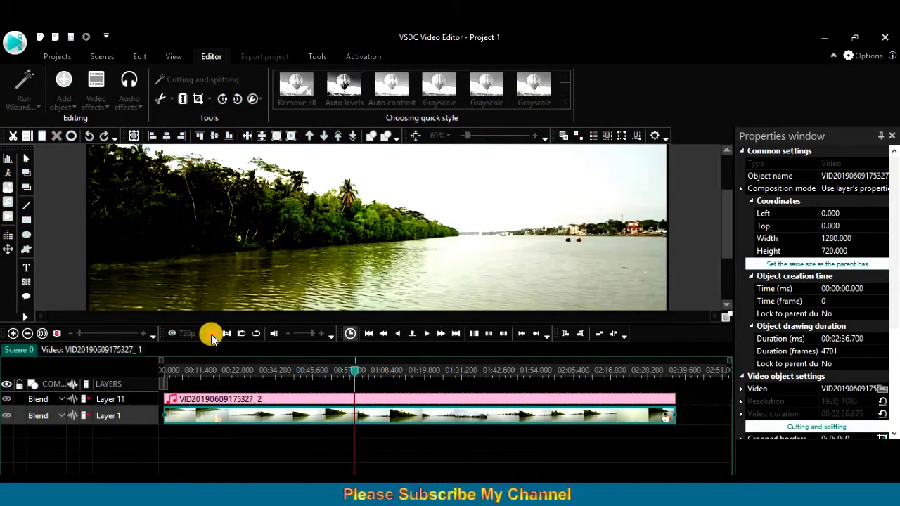
left_click(211, 334)
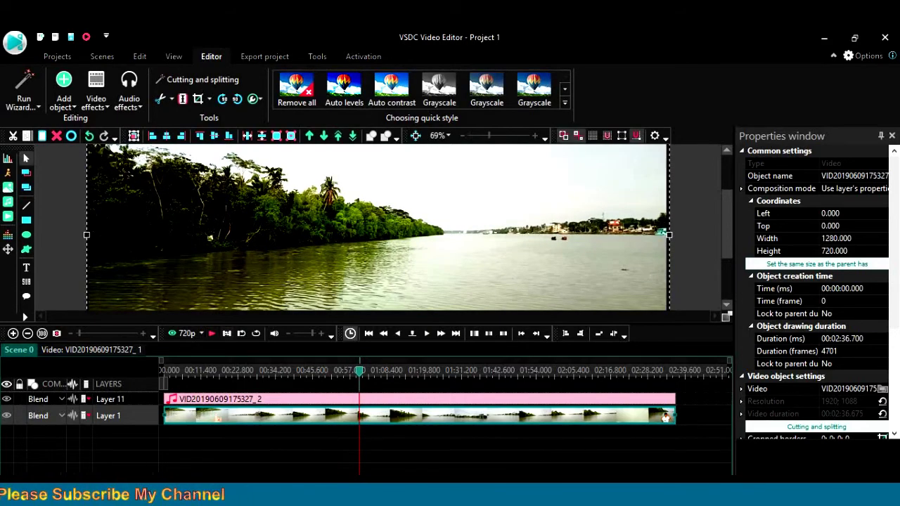
Move the playhead back to the beginning of the scene timeline.
left_click_drag(360, 373, 150, 373)
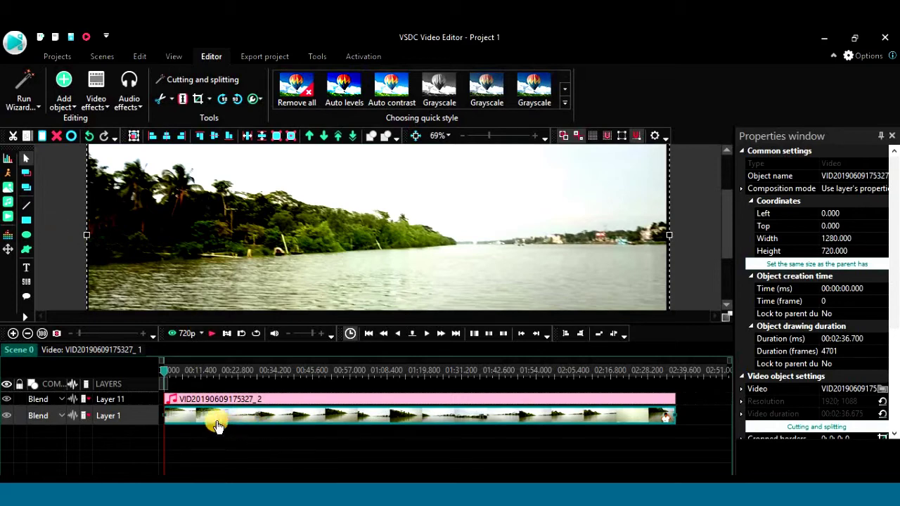
mouse_move(218, 426)
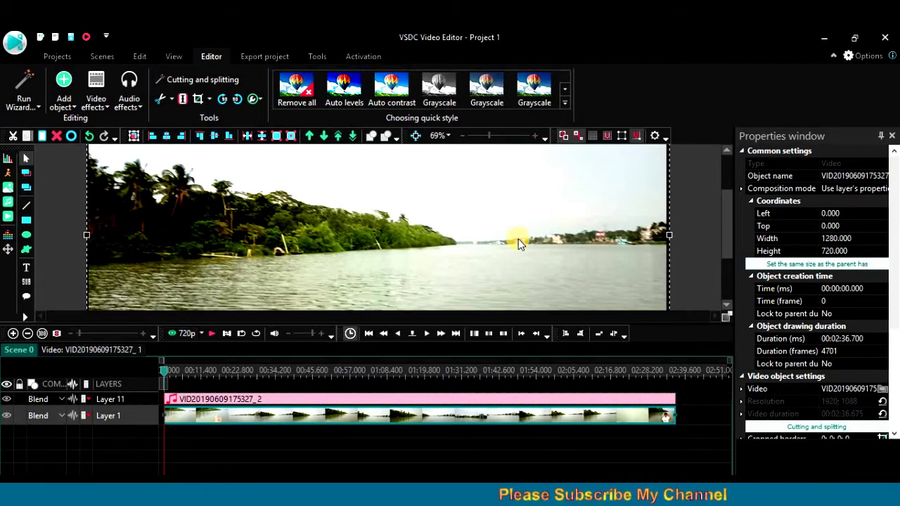
left_click(166, 372)
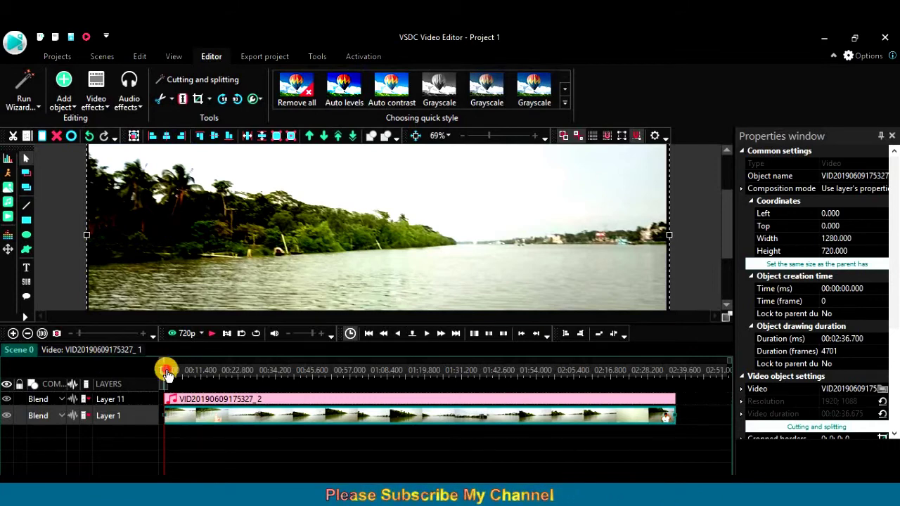
mouse_move(167, 371)
left_mouse_down()
mouse_move(174, 373)
mouse_move(164, 374)
left_mouse_up()
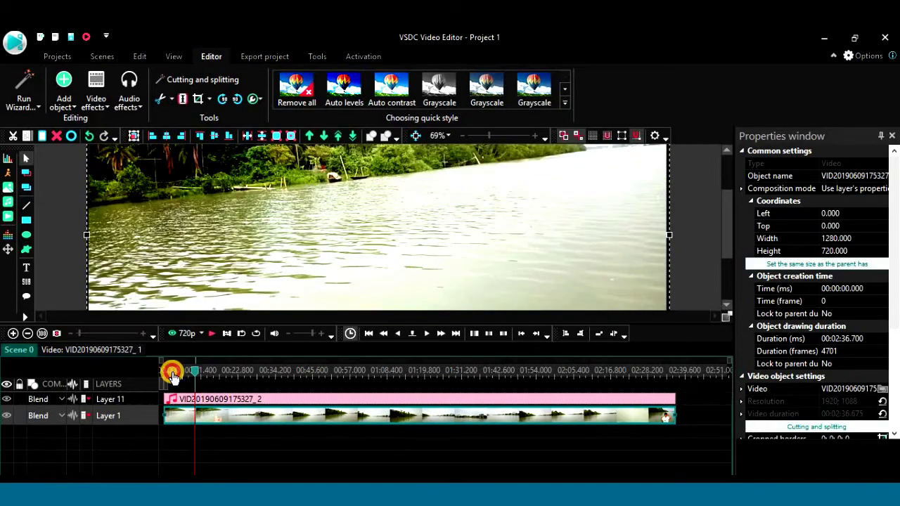
Move the playhead to about 00:05.4 and split the river video object at that point.
left_click_drag(173, 376, 182, 378)
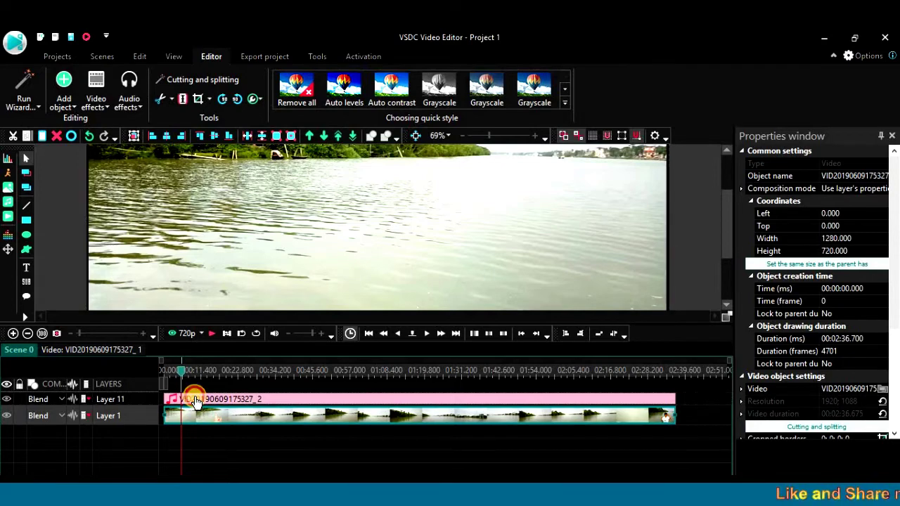
left_click(184, 399)
left_click(200, 438)
left_click(191, 415)
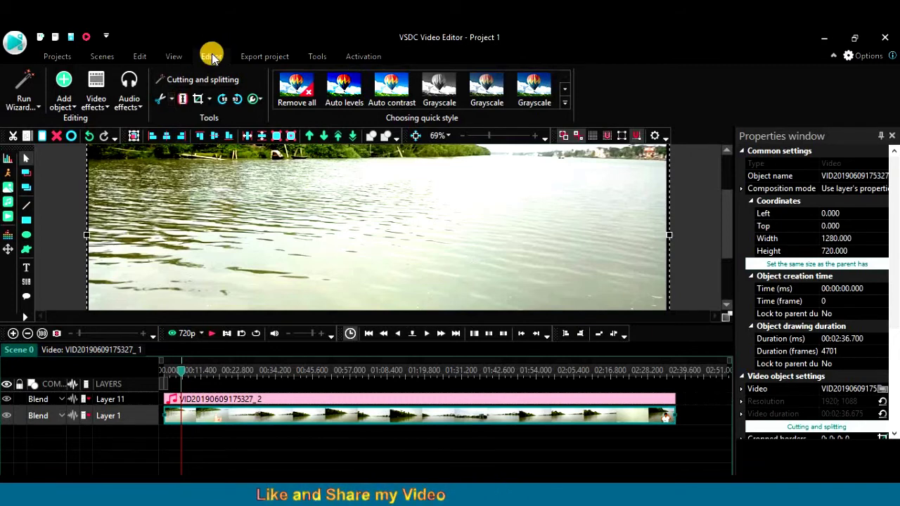
left_click(181, 57)
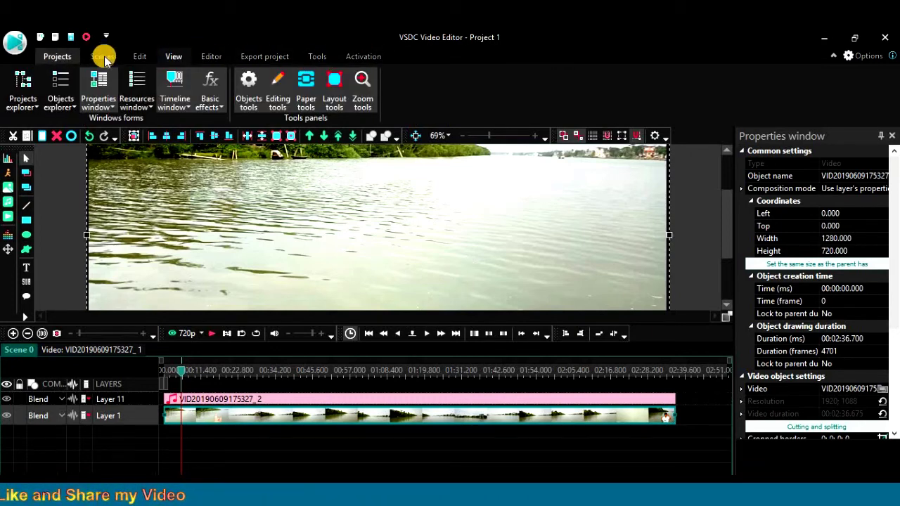
left_click(212, 57)
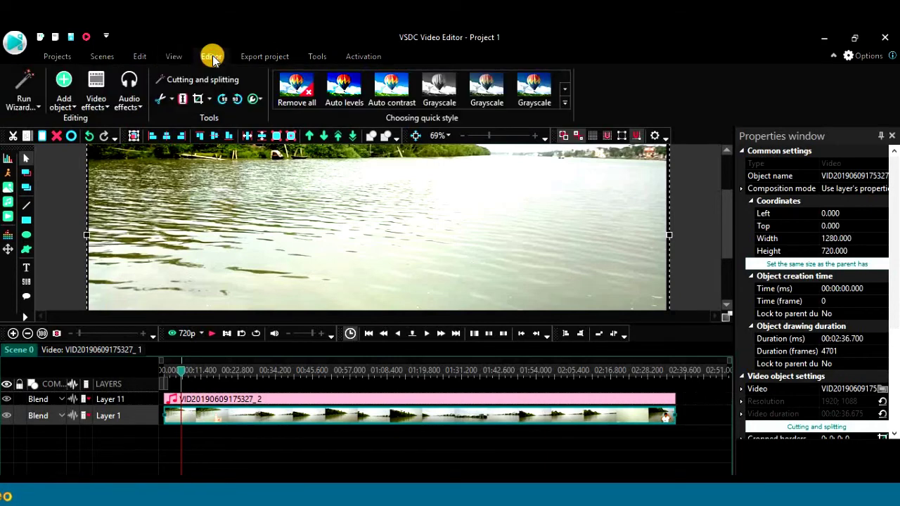
left_click(182, 99)
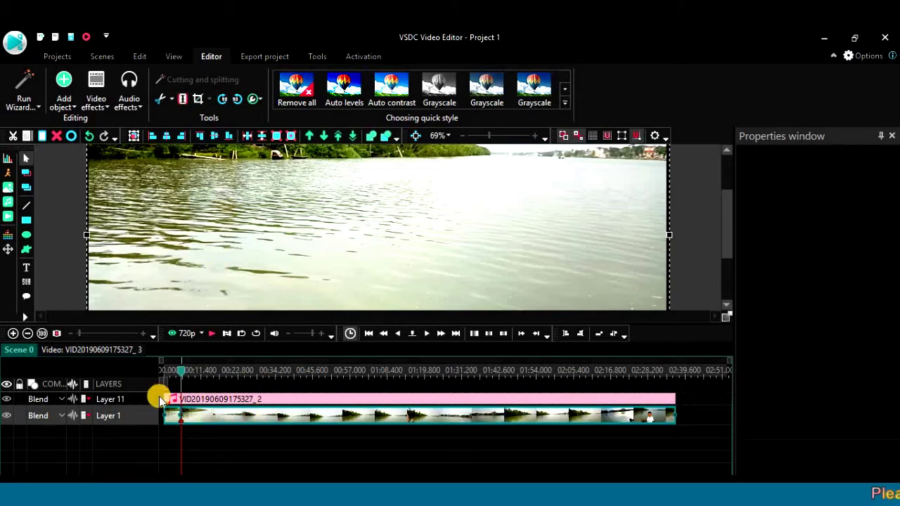
Split the separate audio object at the same playhead position, about 00:05.4, and clear the selection.
left_click(211, 400)
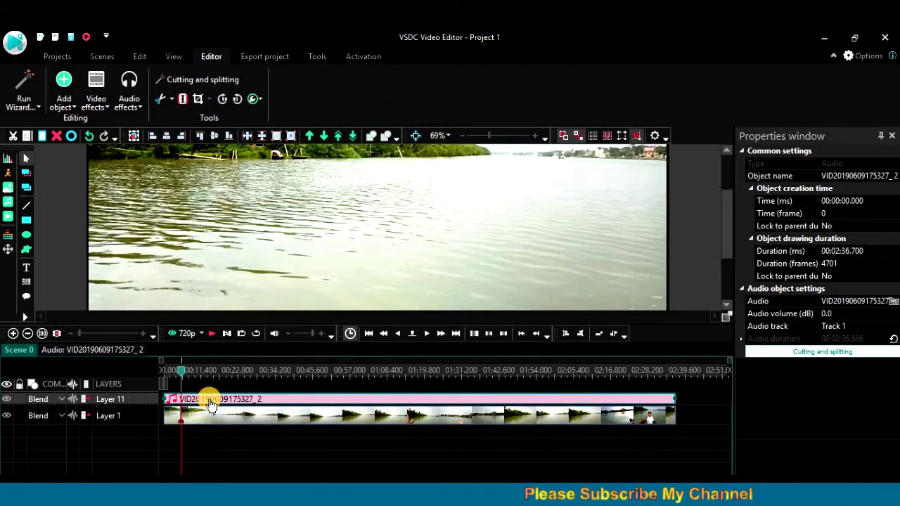
left_click(182, 99)
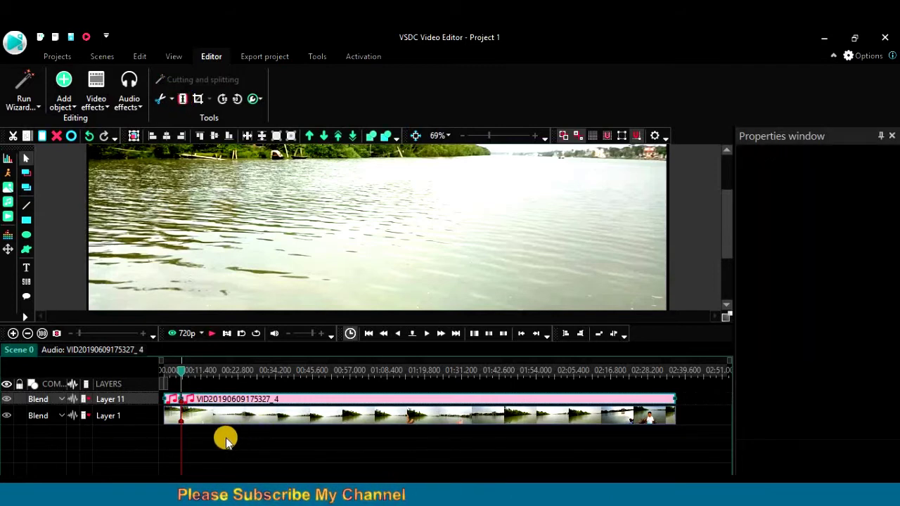
left_click(175, 436)
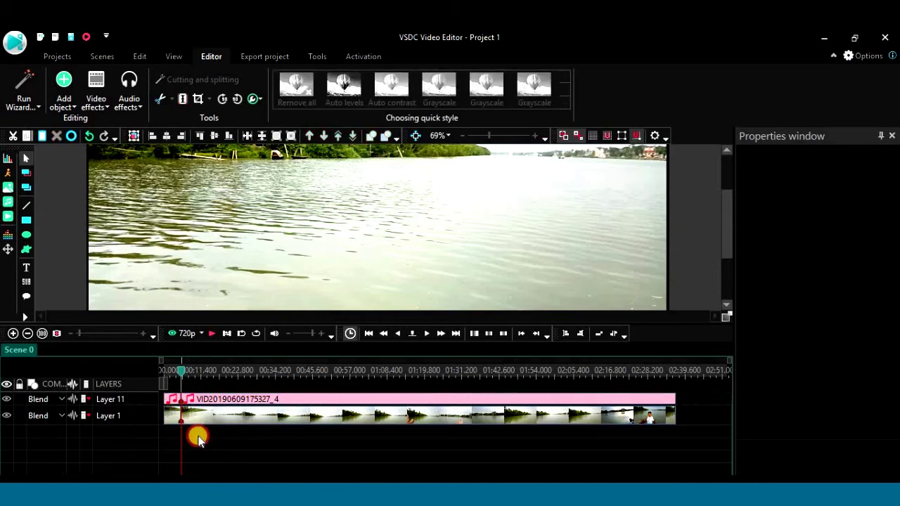
Select the short opening video and audio segments before the cut and delete both.
left_click(167, 417)
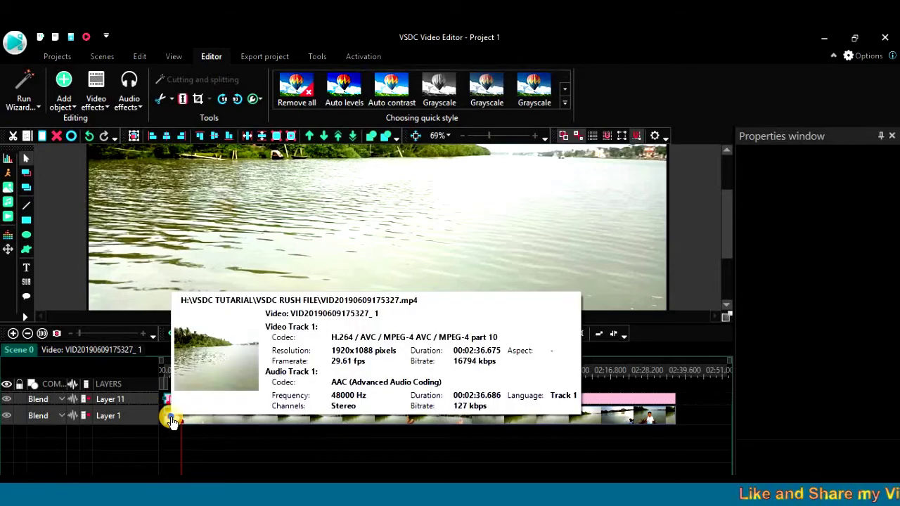
right_click(173, 421)
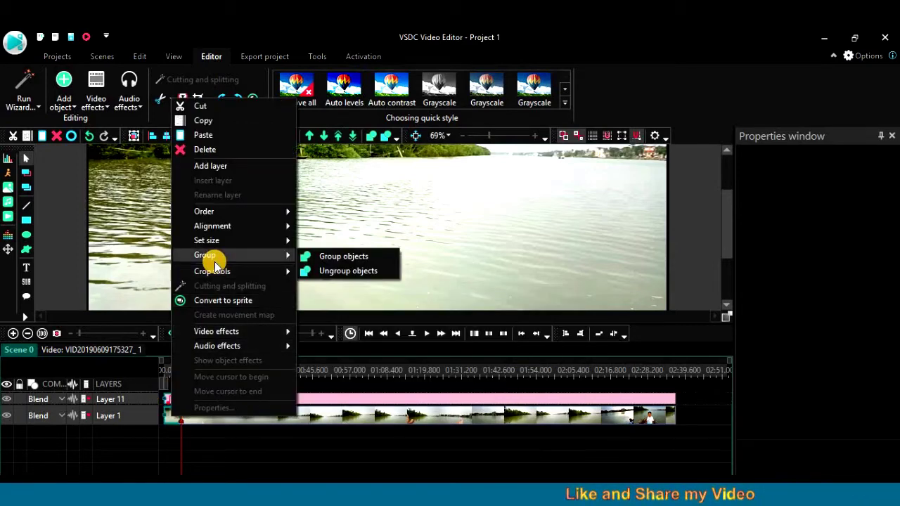
left_click(216, 151)
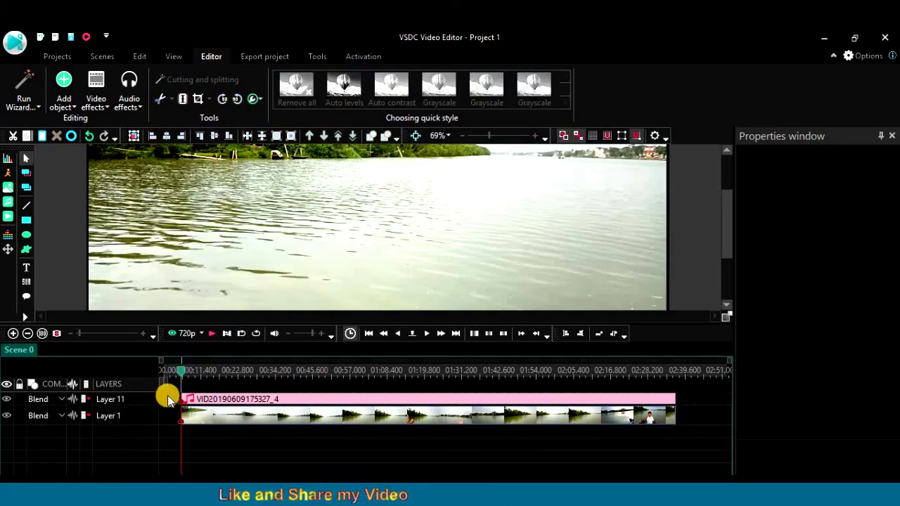
Move the playhead back to the start of the scene and zoom the preview out to 43%.
left_click_drag(179, 374, 166, 376)
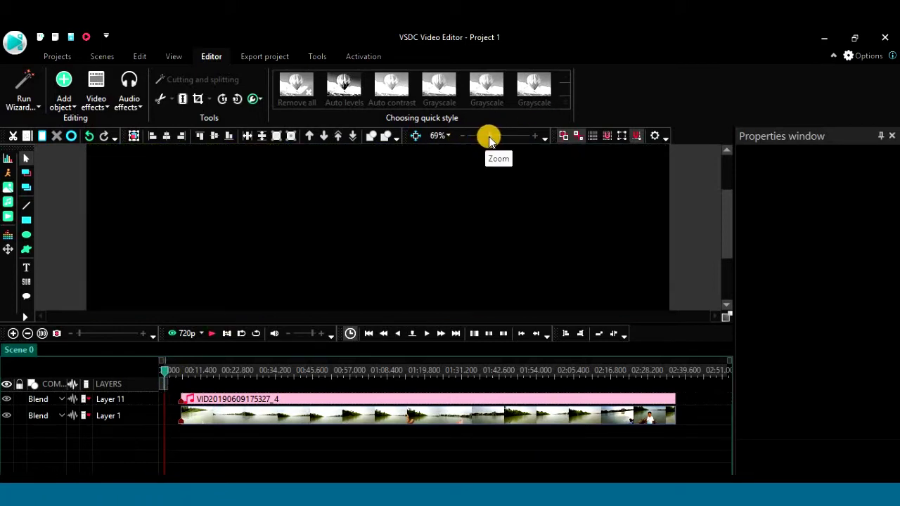
left_click_drag(484, 137, 481, 137)
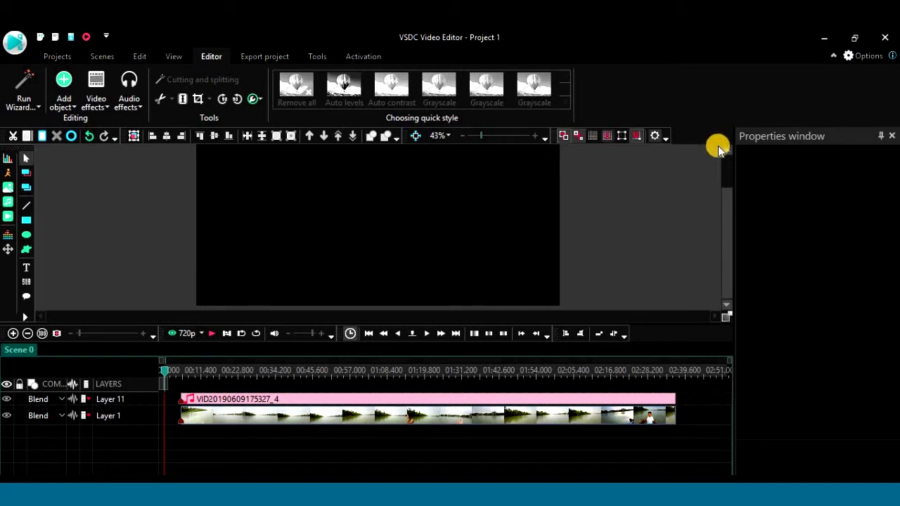
left_click_drag(729, 170, 728, 161)
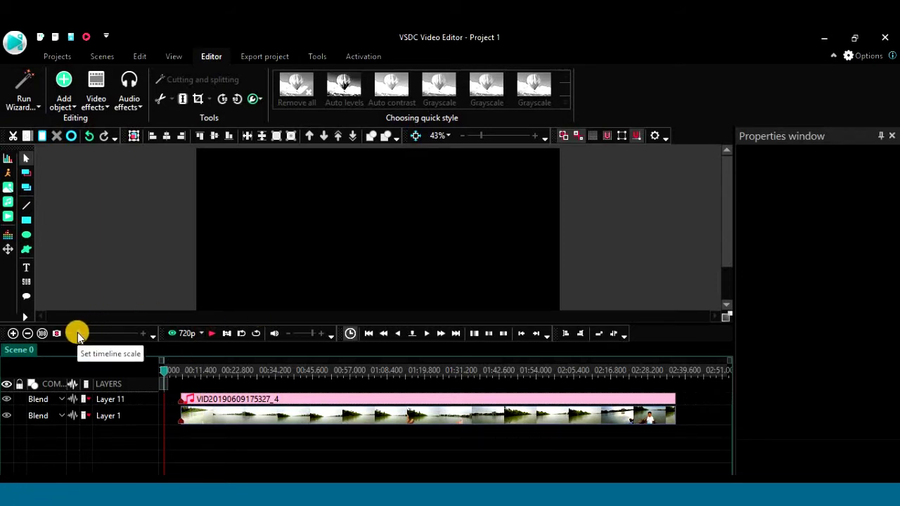
Enlarge the timeline scale and place the playhead exactly where the remaining video and audio begin.
left_click_drag(78, 336, 128, 335)
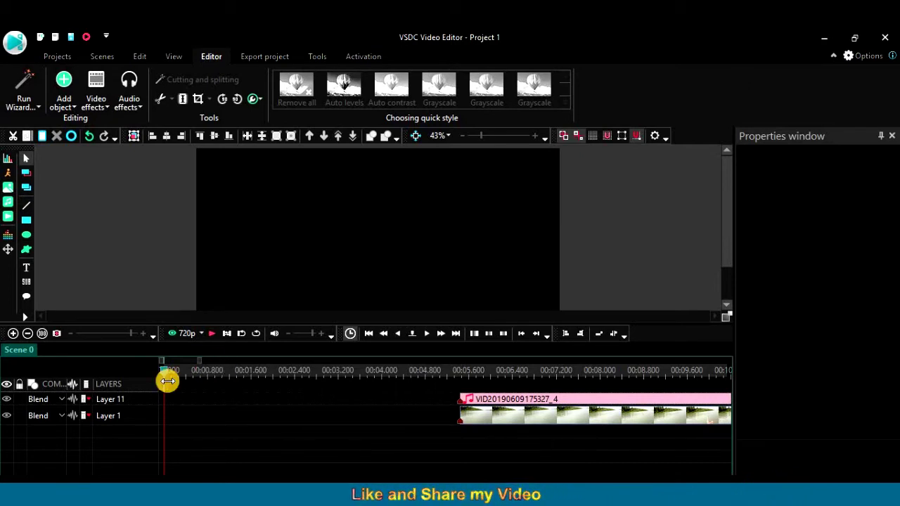
left_click_drag(165, 378, 444, 396)
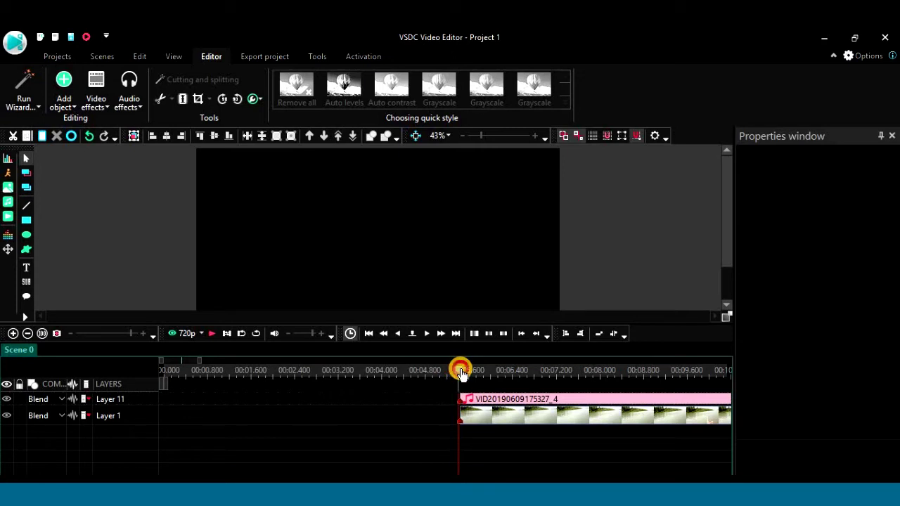
left_click_drag(461, 374, 458, 373)
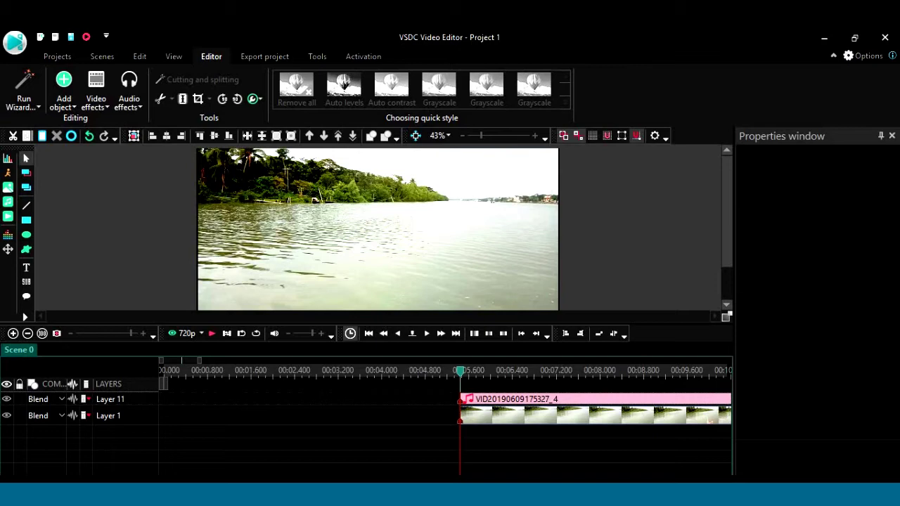
Move the playhead to about 00:09.8 and split the remaining video object there.
scroll(447, 407, "right", 5)
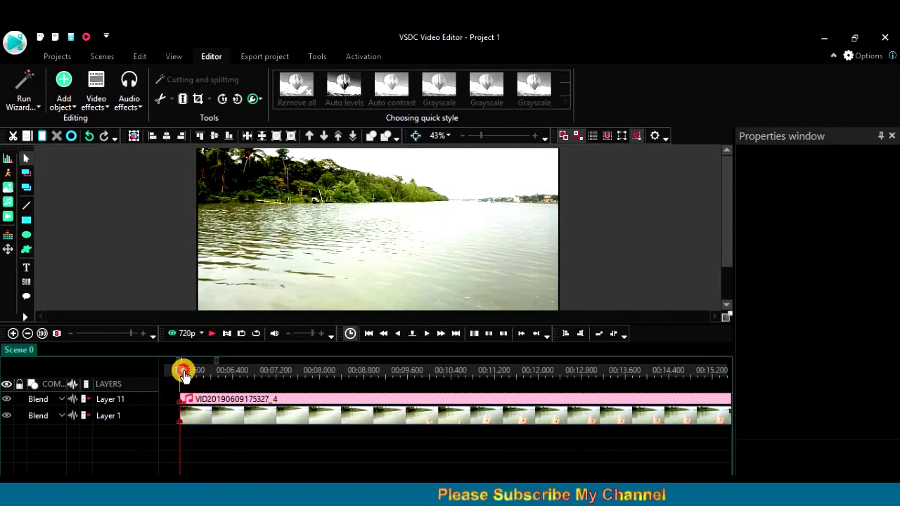
left_click_drag(183, 375, 193, 375)
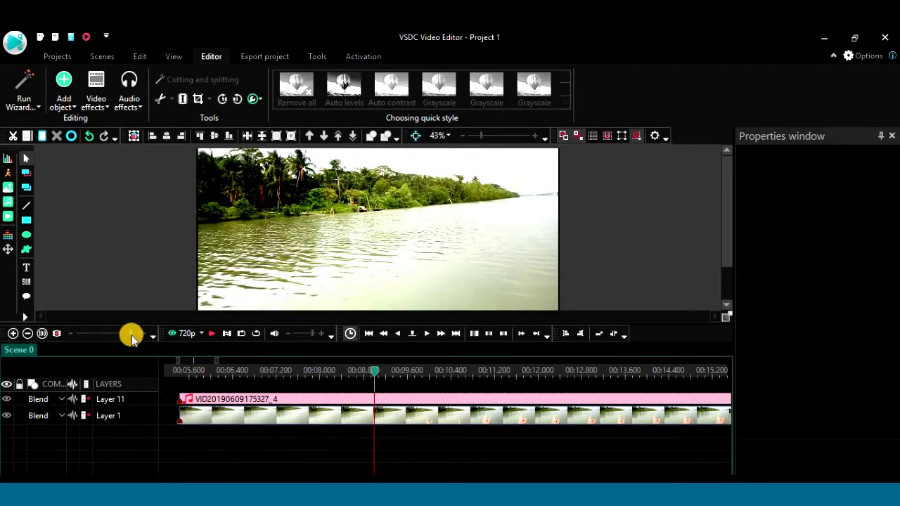
left_click_drag(132, 336, 104, 334)
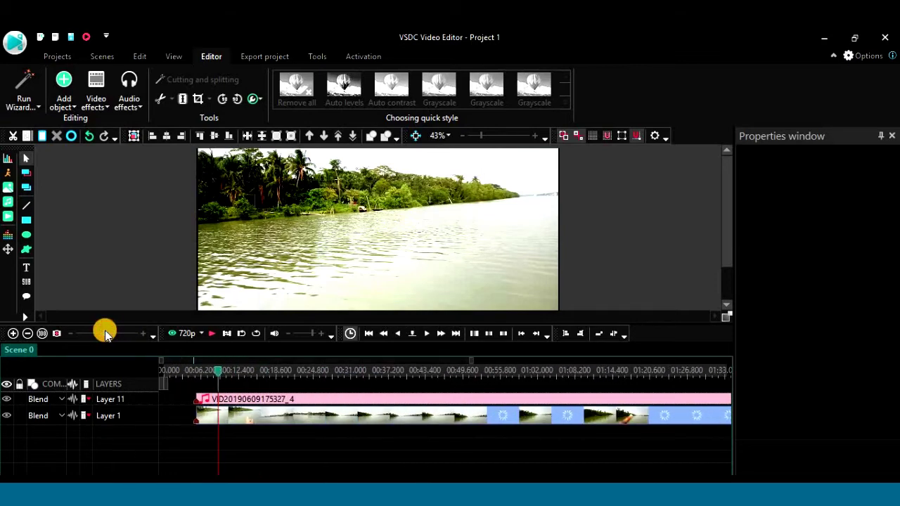
left_click(95, 333)
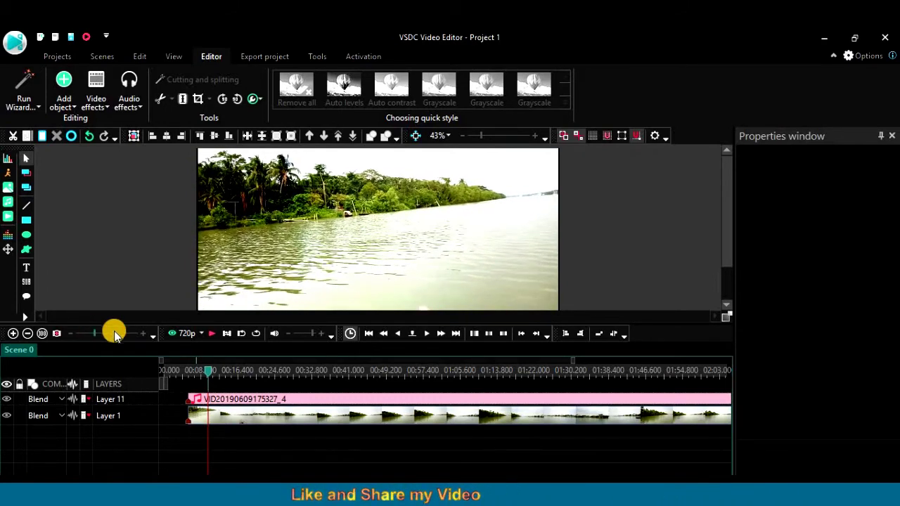
left_click(227, 401)
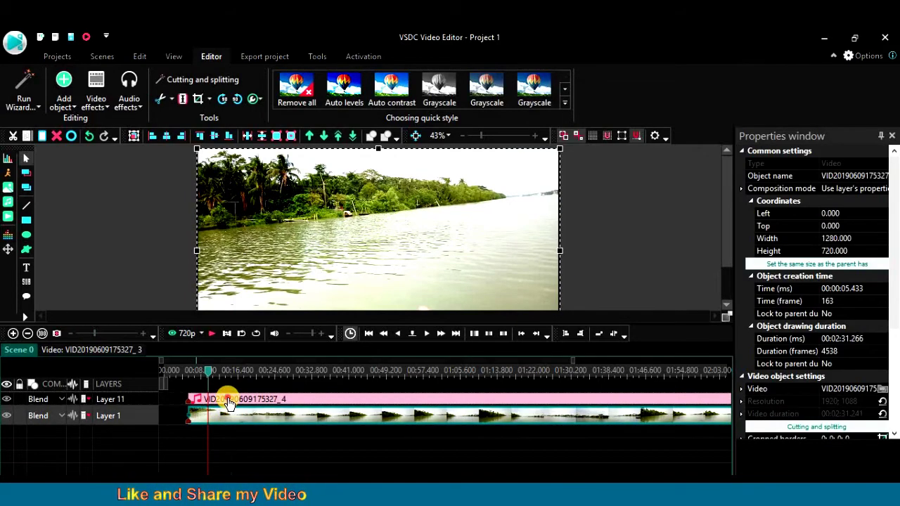
left_click(223, 415)
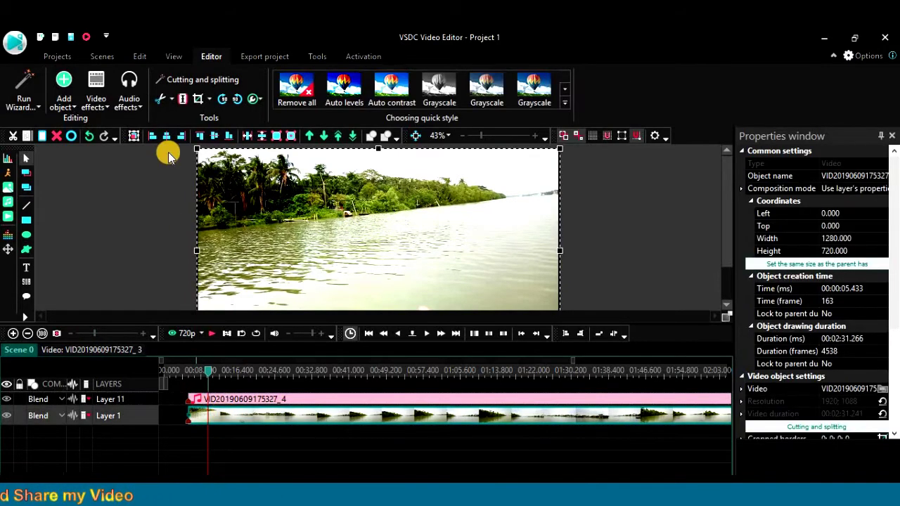
left_click(182, 100)
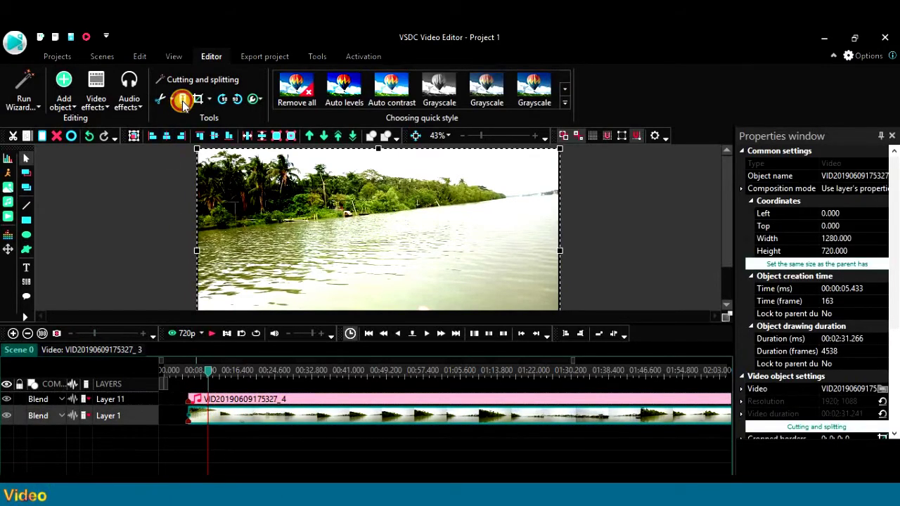
Split the audio object at the playhead as well, and undo that audio split.
left_click(225, 403)
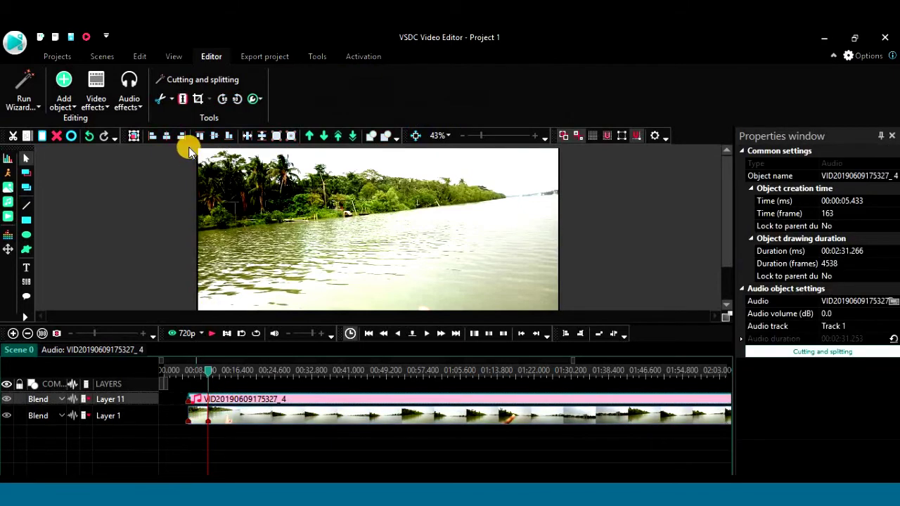
left_click(285, 464)
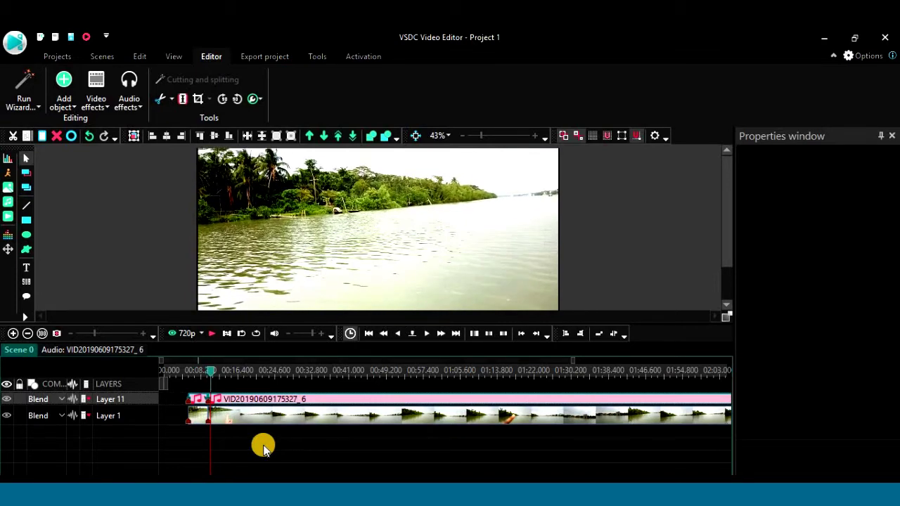
key("ctrl+z")
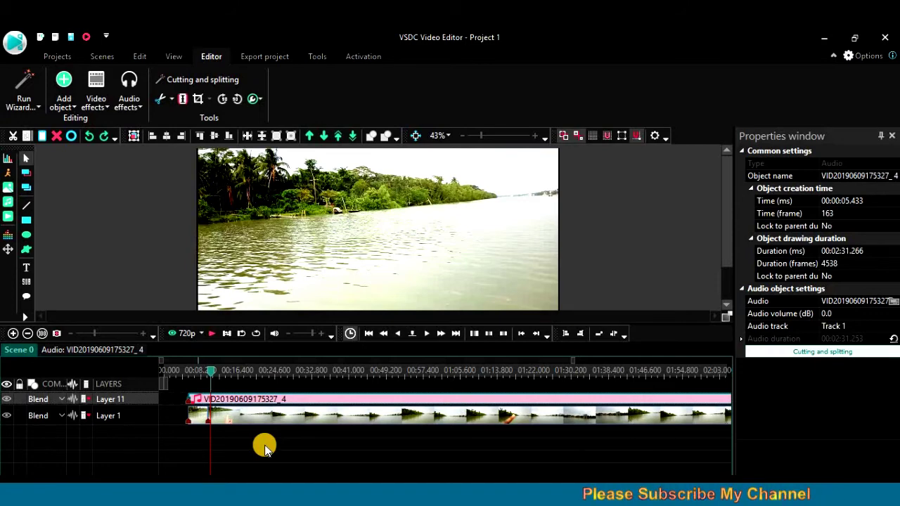
Move the playhead to about 00:16.7 and split the long video segment there, leaving the audio whole.
mouse_move(238, 422)
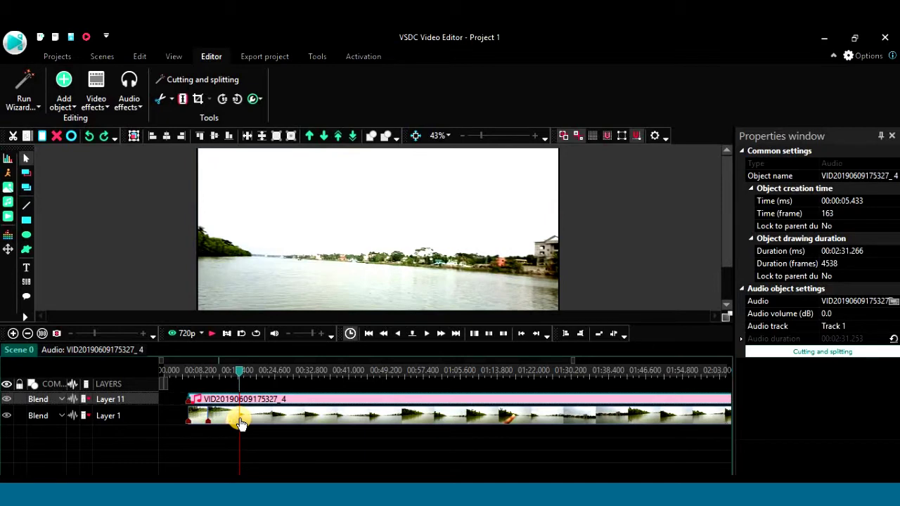
left_click(256, 422)
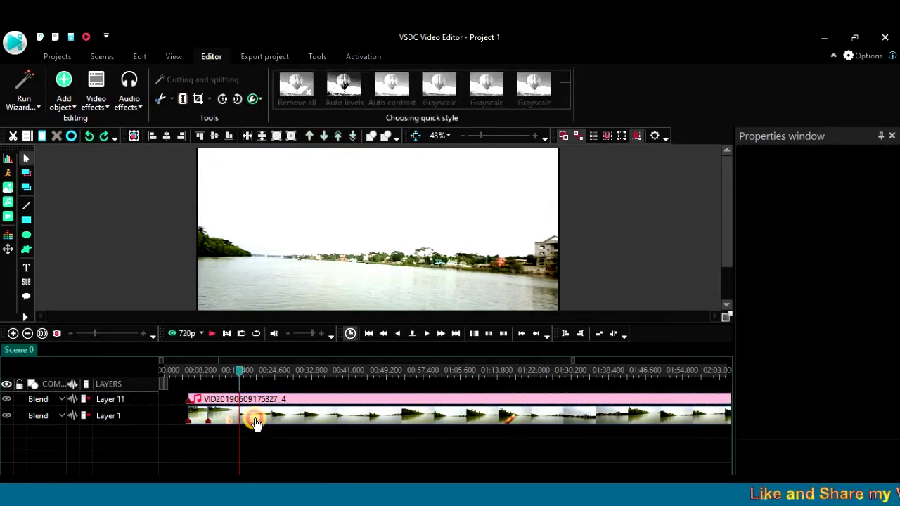
left_click(256, 422)
left_click(257, 450)
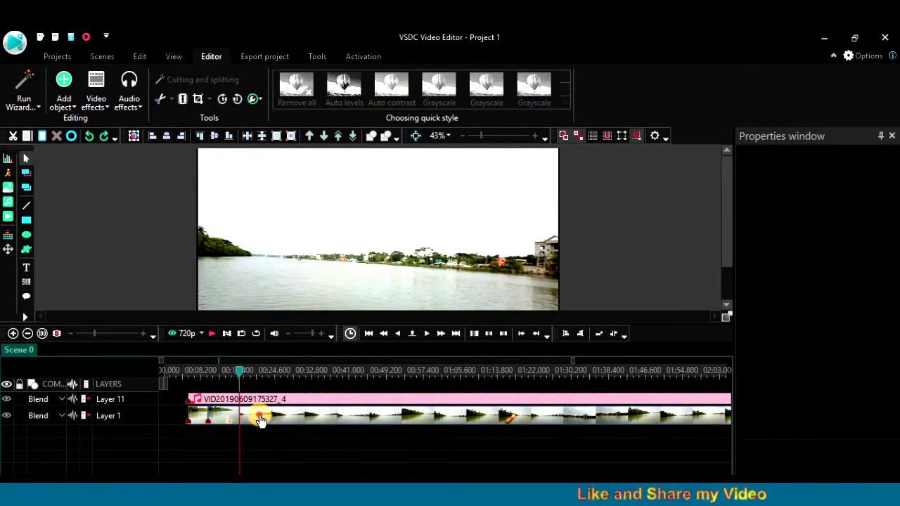
left_click(261, 419)
left_click(183, 99)
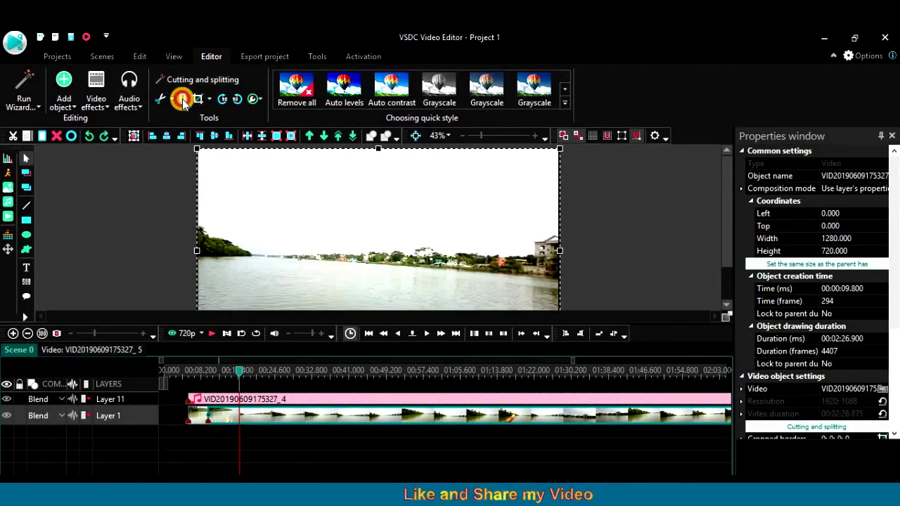
left_click(267, 446)
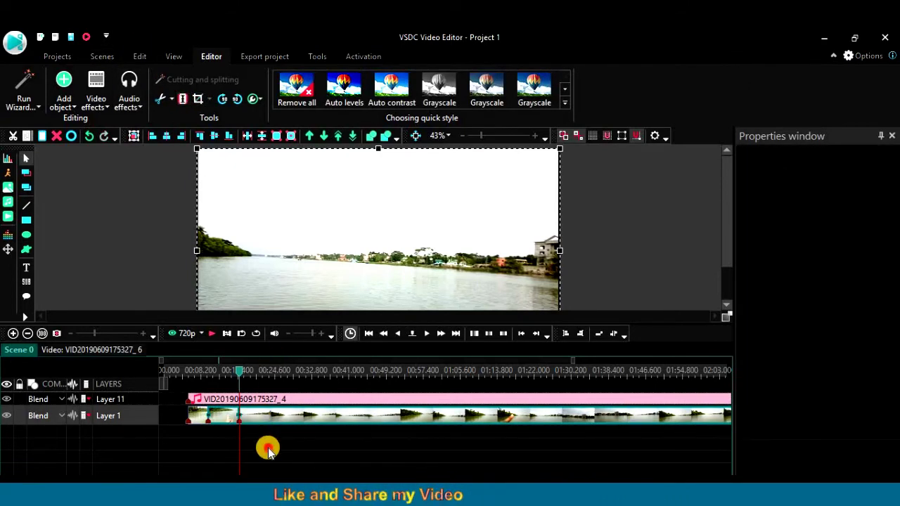
Delete the short video segment between the two latest cuts and move the playhead back over the gap.
left_click(229, 421)
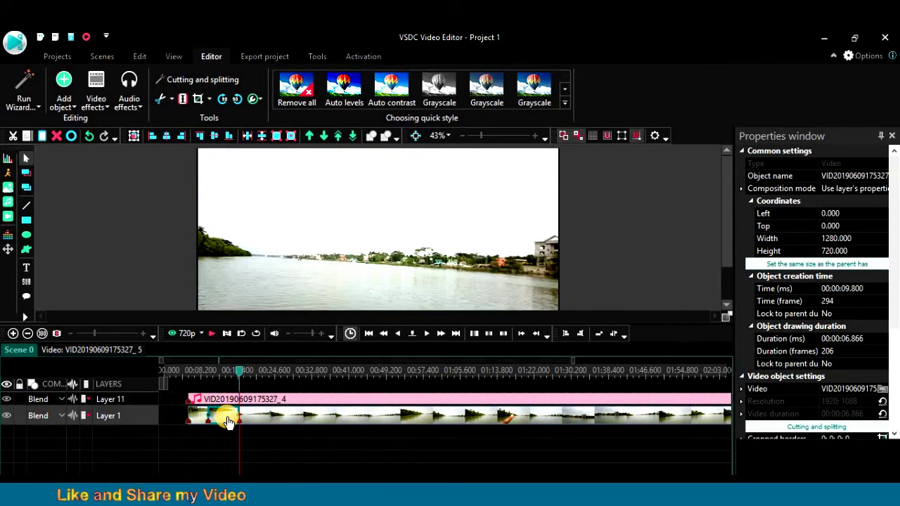
left_click(228, 416)
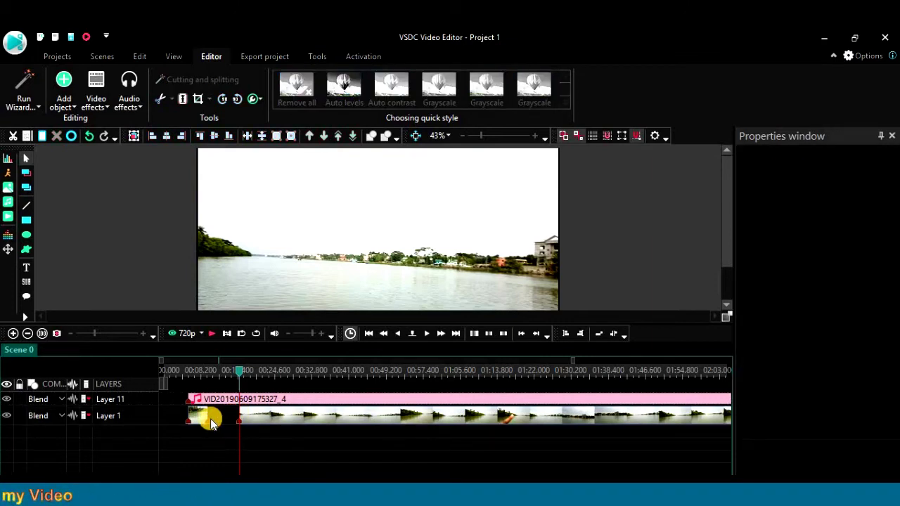
left_click(226, 375)
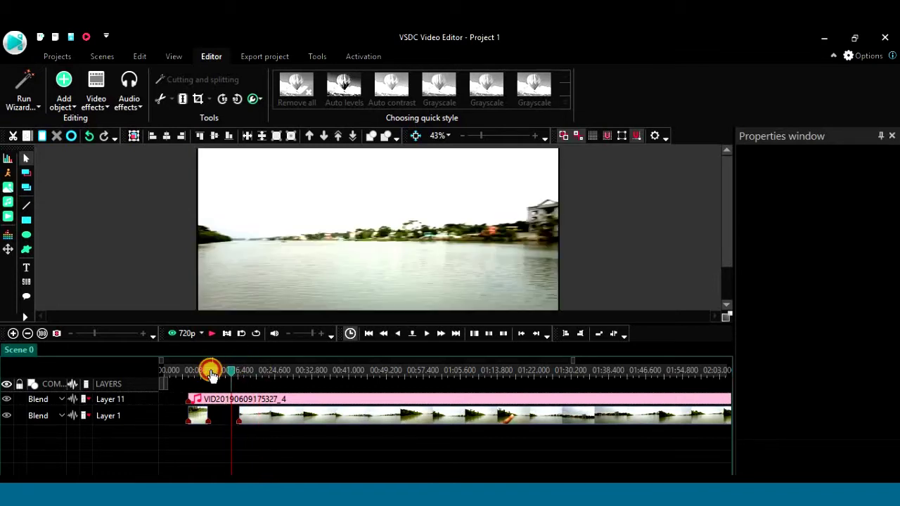
Select the long video segment after the gap and move it back to the playhead at about 00:09.9.
left_click(209, 375)
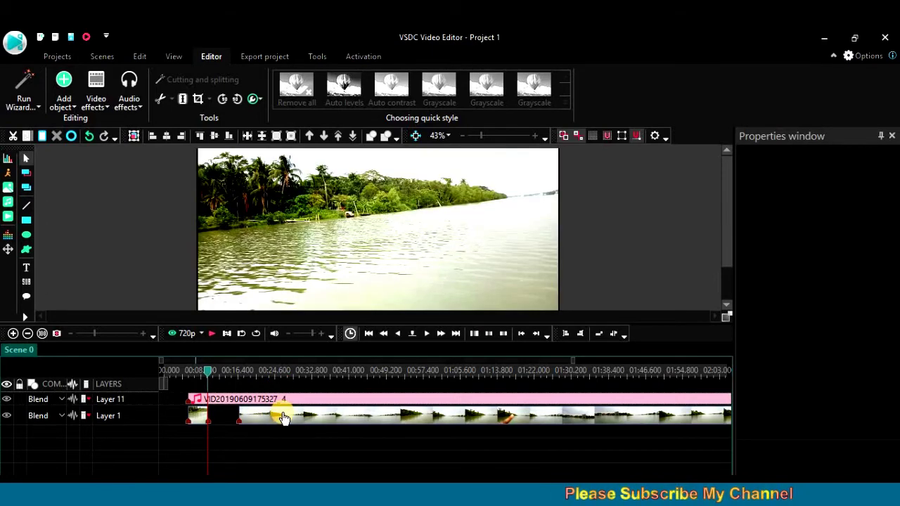
left_click(565, 334)
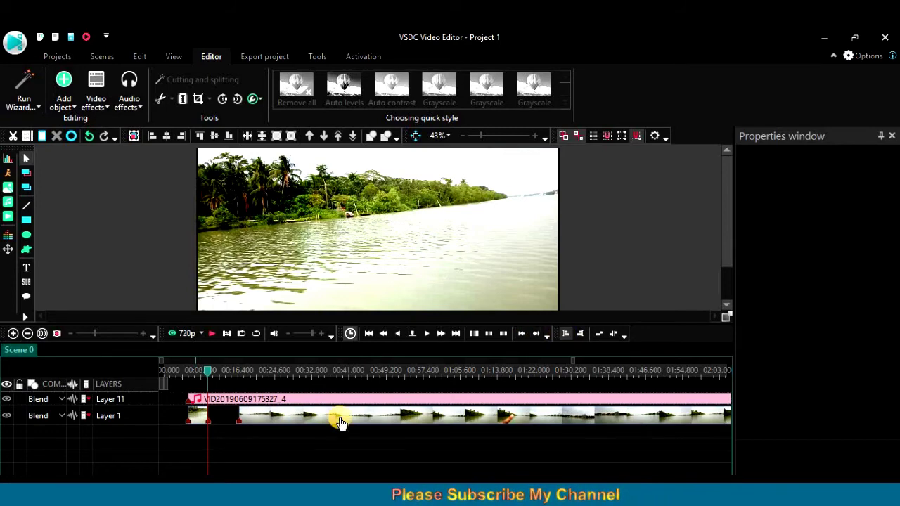
left_click(303, 416)
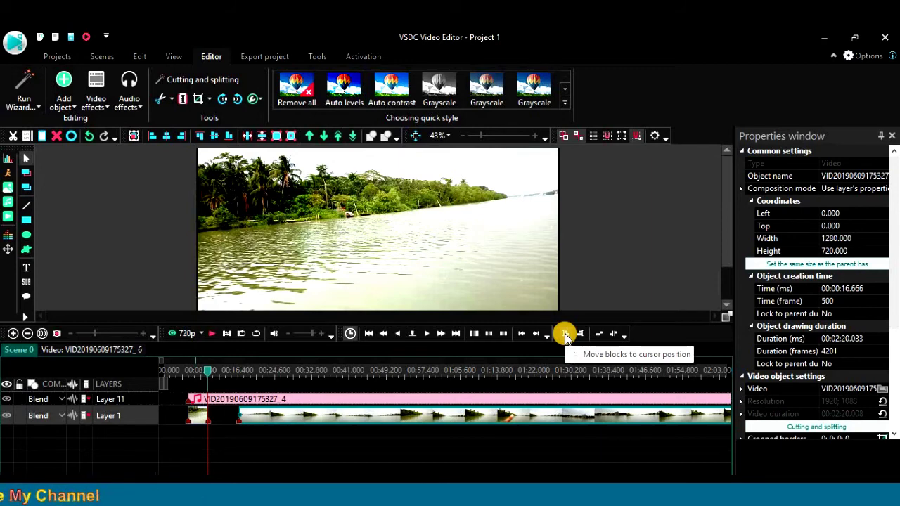
left_click(210, 369)
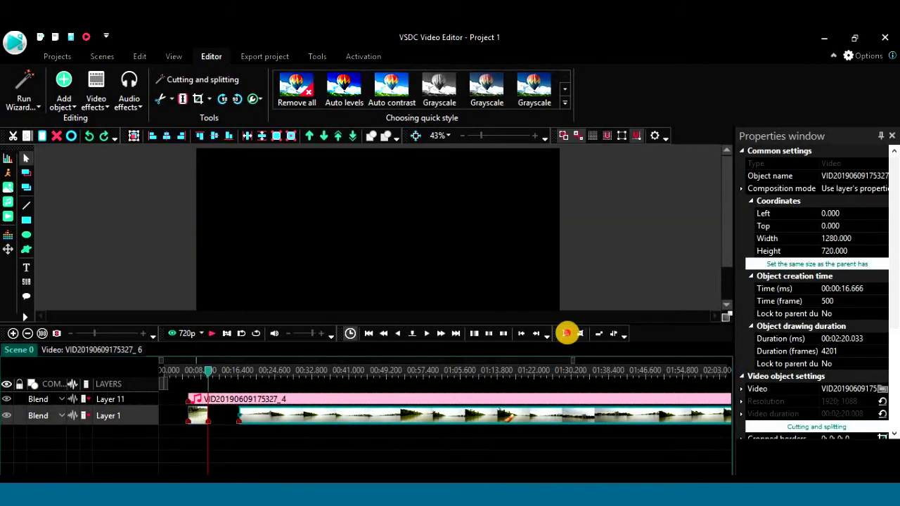
left_click(567, 334)
left_click(207, 371)
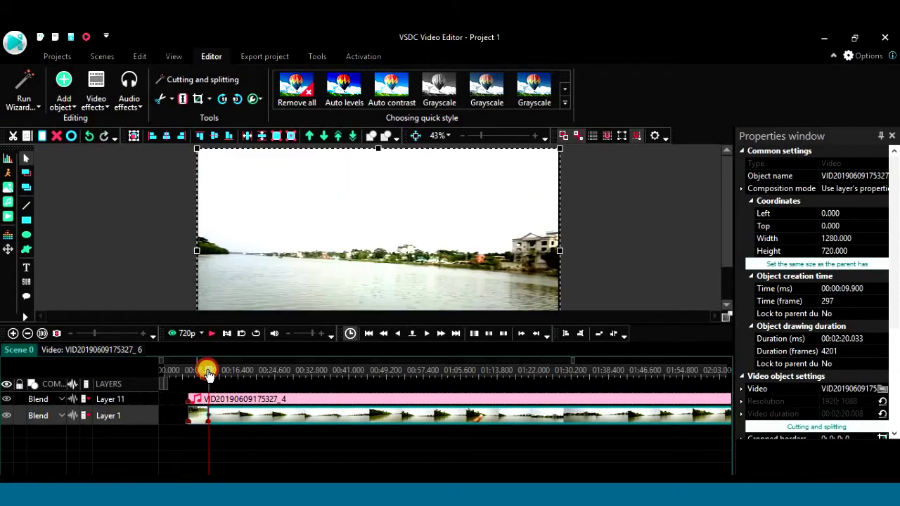
left_click(206, 372)
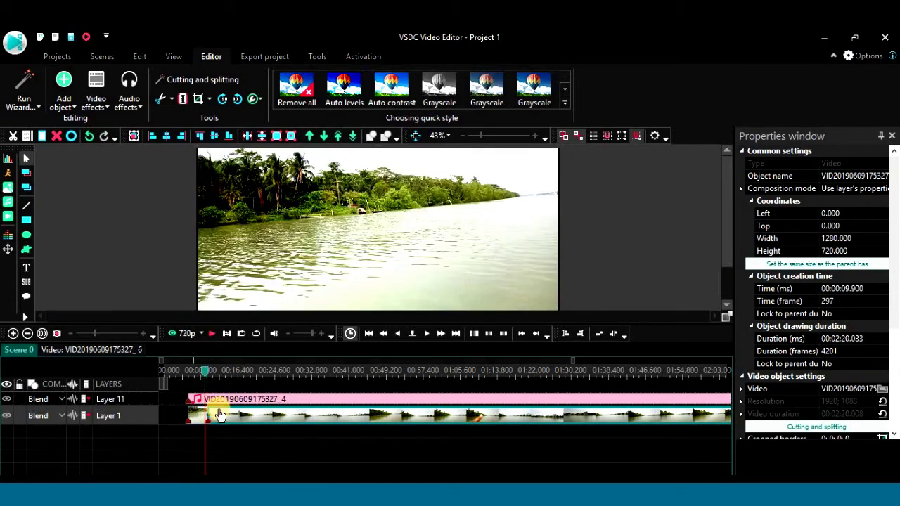
Place the playhead exactly at the end of the first video segment and align the long segment's start to it at 00:09.800.
mouse_move(220, 418)
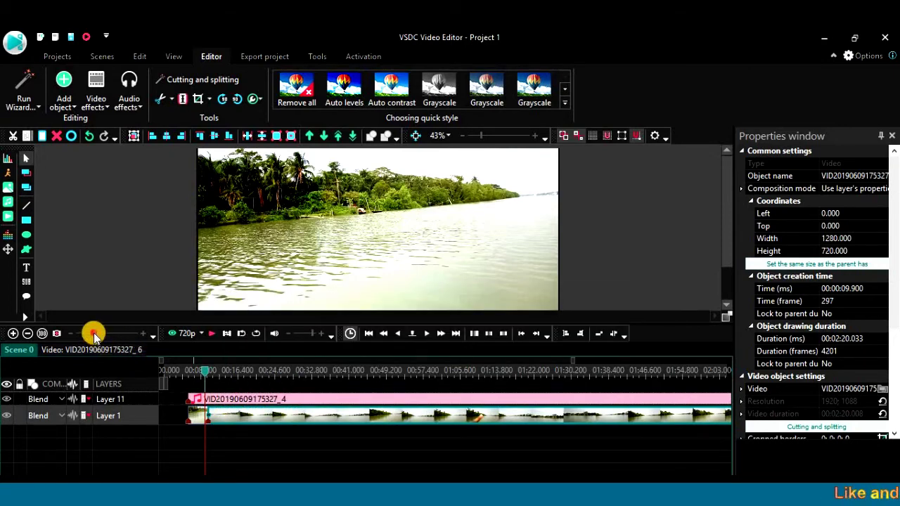
left_click_drag(93, 335, 131, 332)
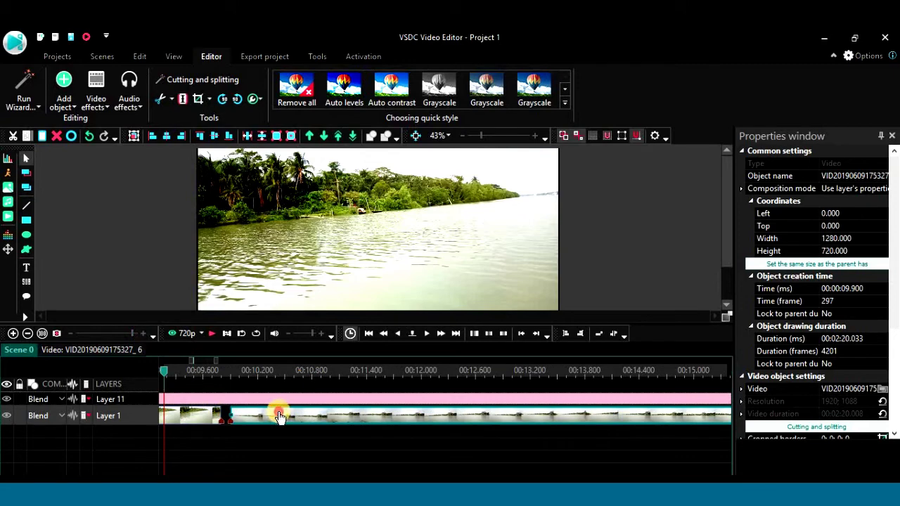
mouse_move(279, 415)
left_mouse_down()
mouse_move(271, 416)
mouse_move(285, 413)
left_mouse_up()
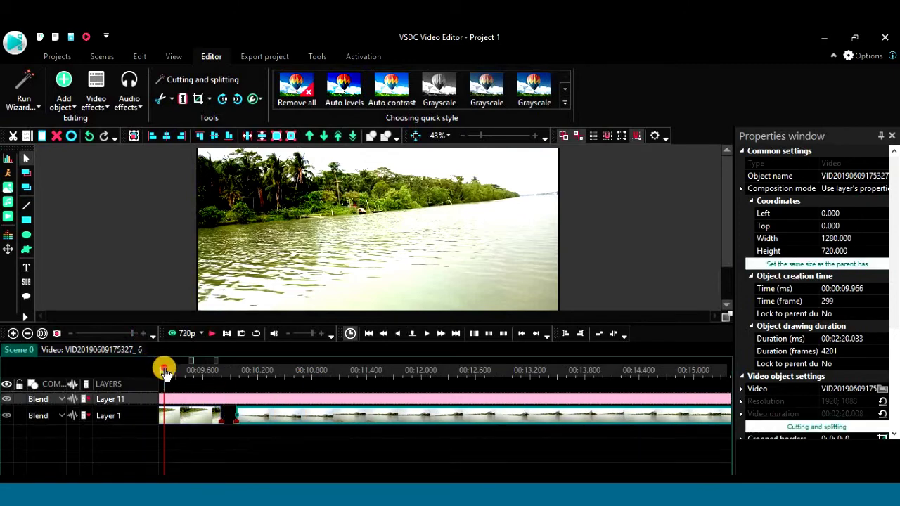
left_click_drag(223, 371, 222, 372)
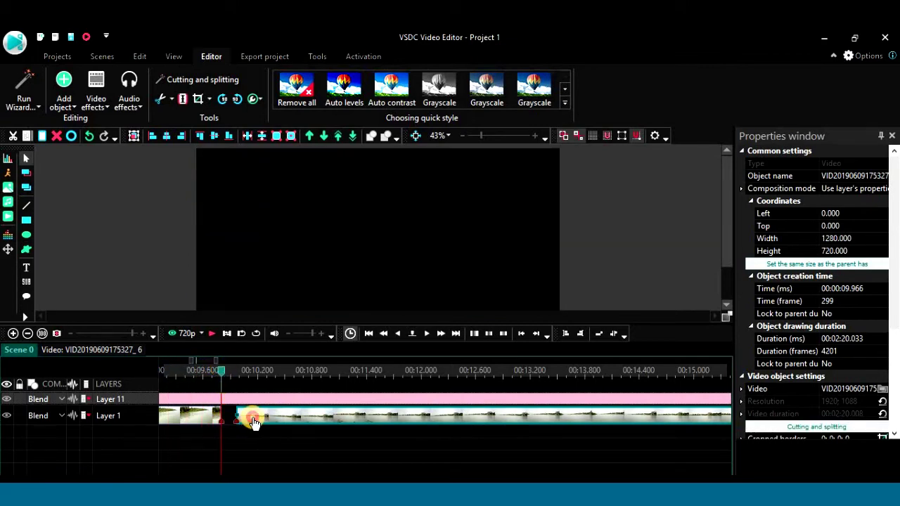
left_click(568, 334)
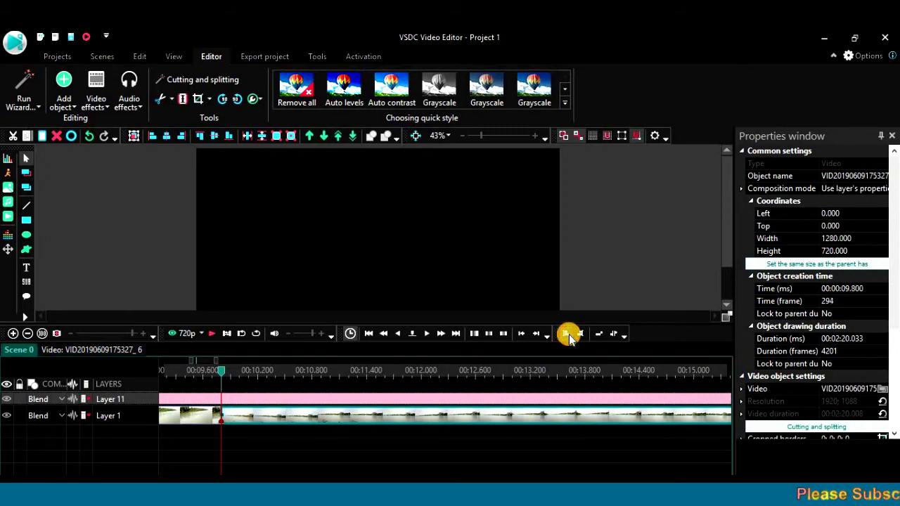
left_click_drag(222, 373, 213, 372)
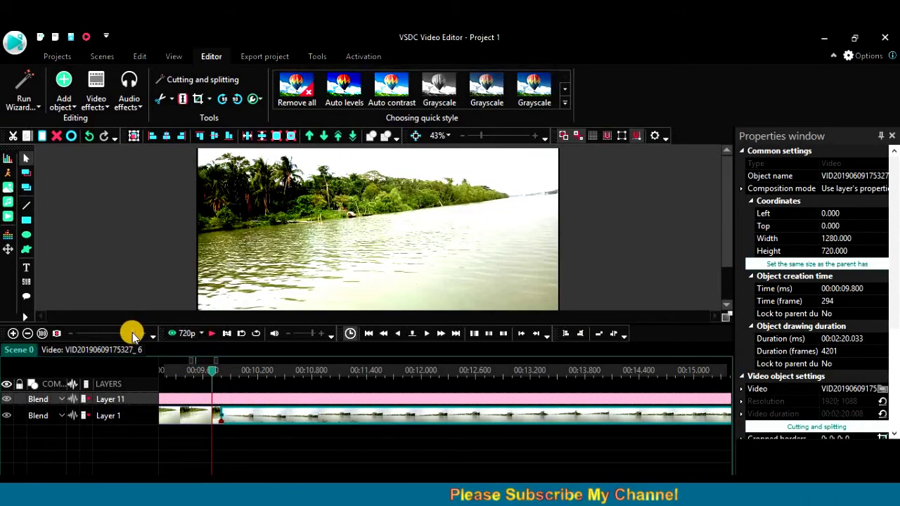
Scrub through the remaining footage to about 02:08 and split the long video segment there.
left_click_drag(131, 333, 112, 334)
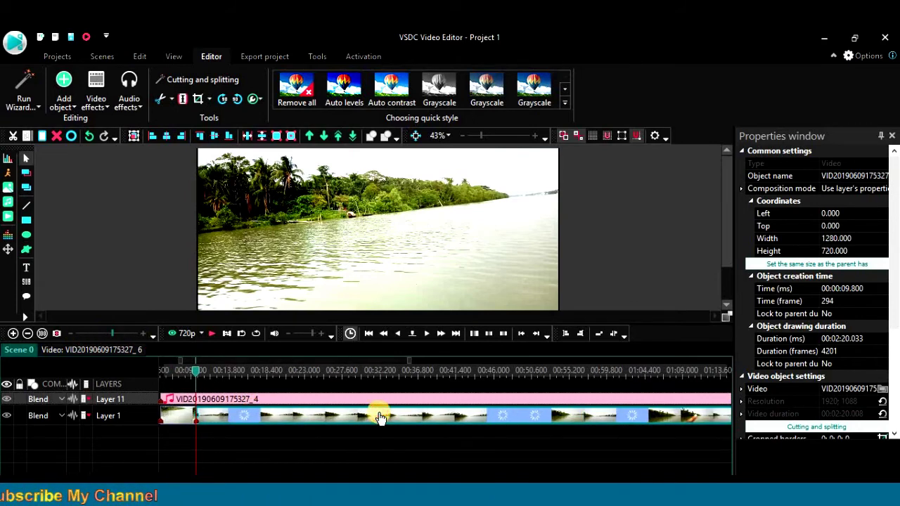
left_click_drag(379, 415, 253, 423)
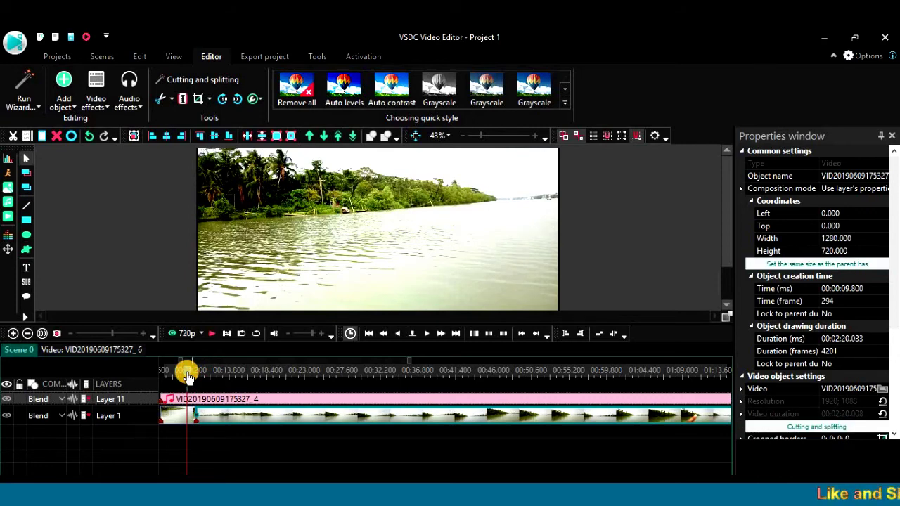
left_click_drag(188, 376, 381, 374)
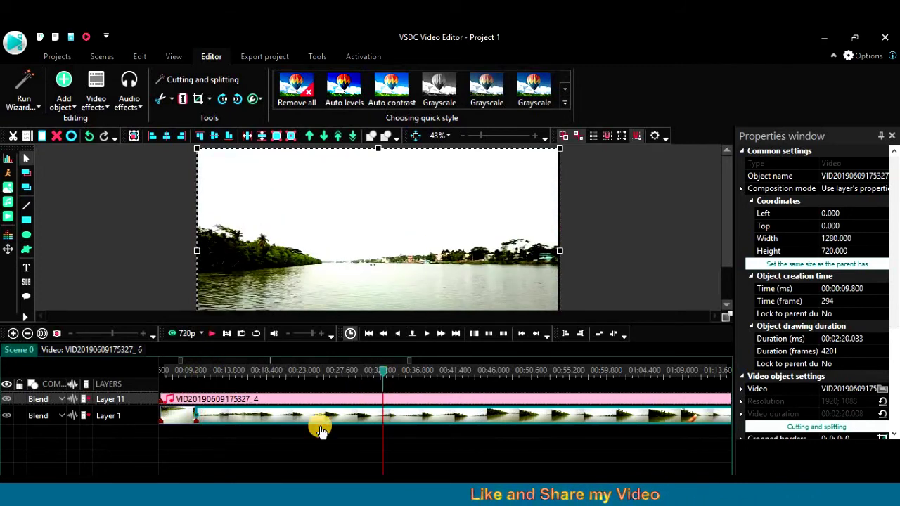
left_click_drag(112, 333, 80, 331)
left_click_drag(523, 372, 649, 376)
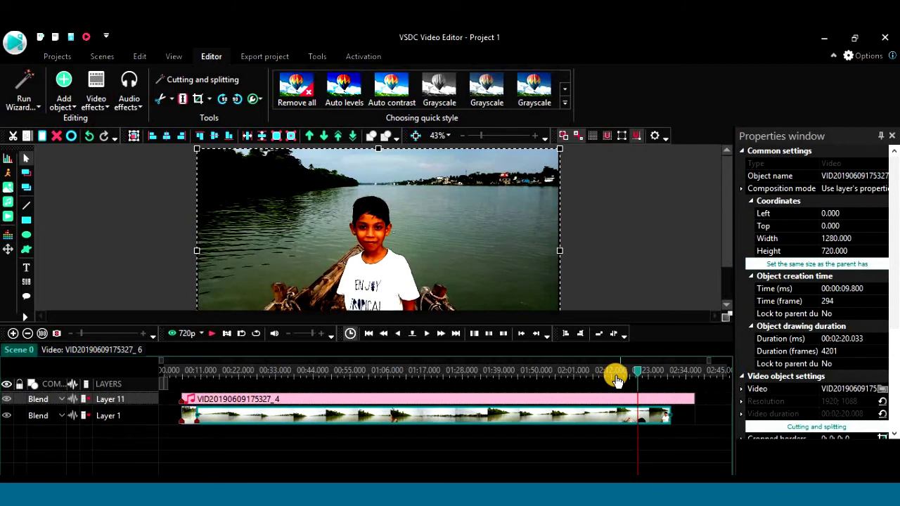
left_click(629, 370)
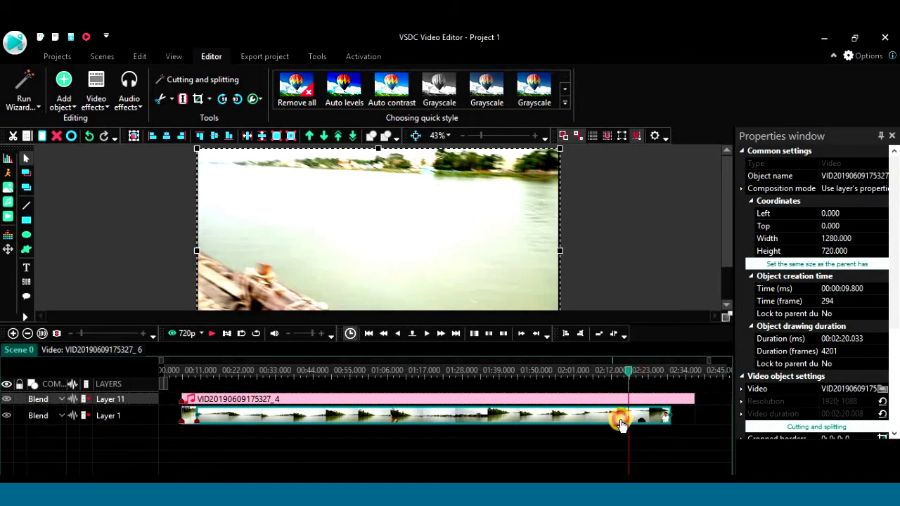
left_click(709, 415)
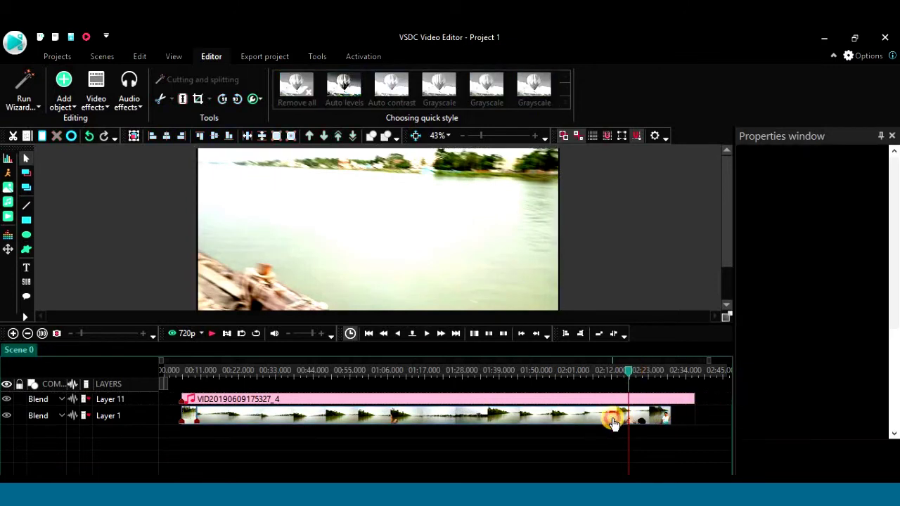
left_click(609, 416)
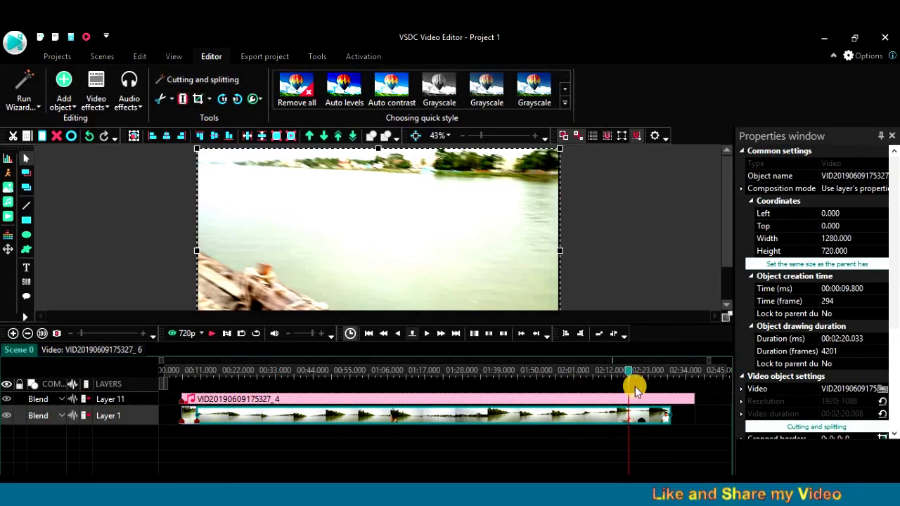
left_click(619, 375)
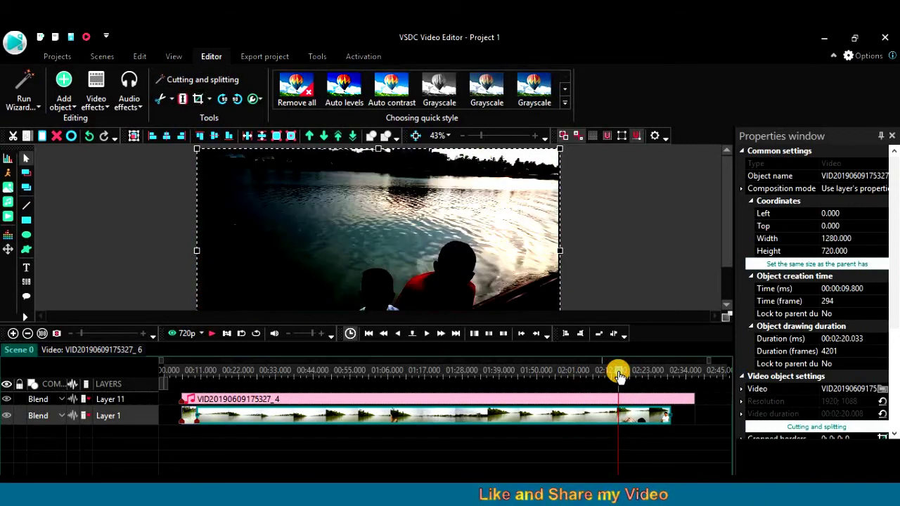
left_click(624, 375)
left_click_drag(624, 375, 599, 376)
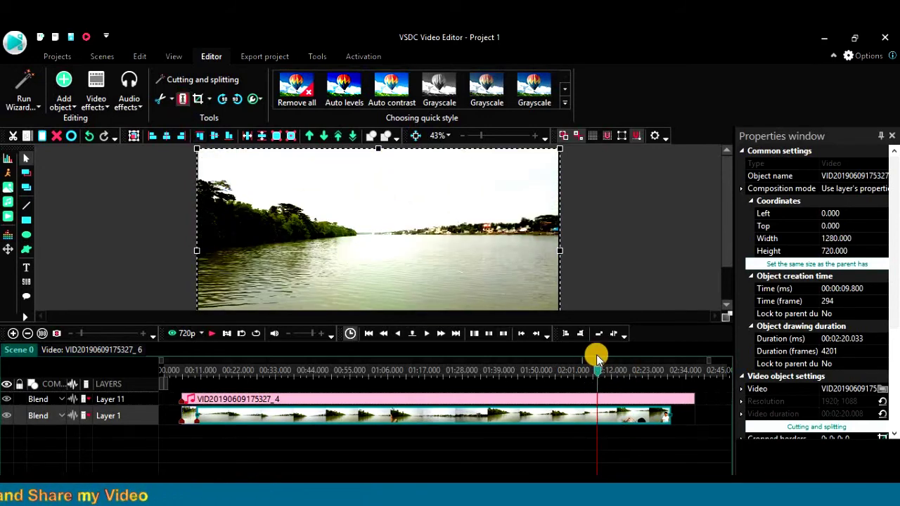
key("ctrl+k")
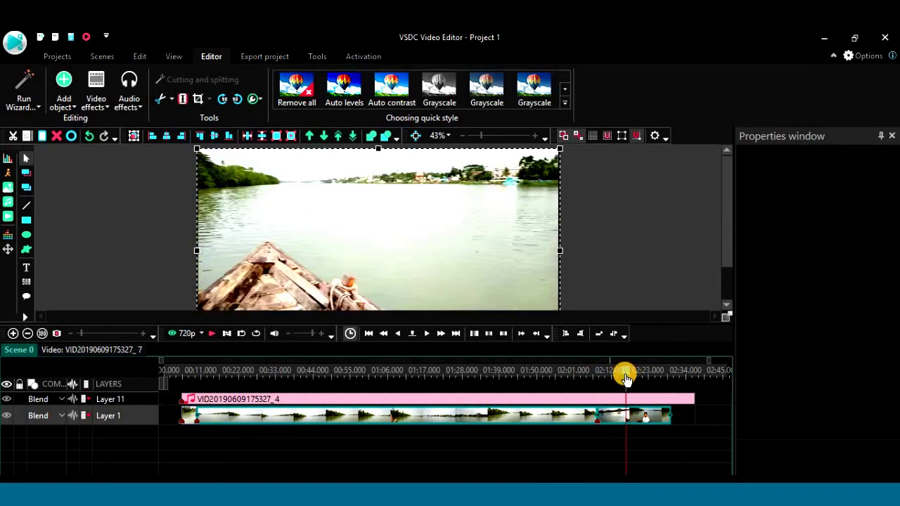
Split the last video segment at about 02:19.9 and delete the piece between the two latest cuts.
left_click(625, 373)
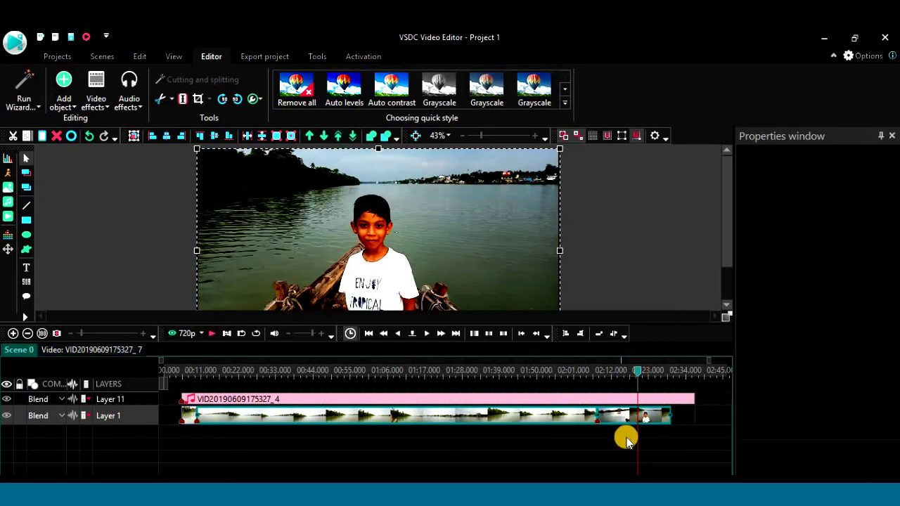
left_click(619, 413)
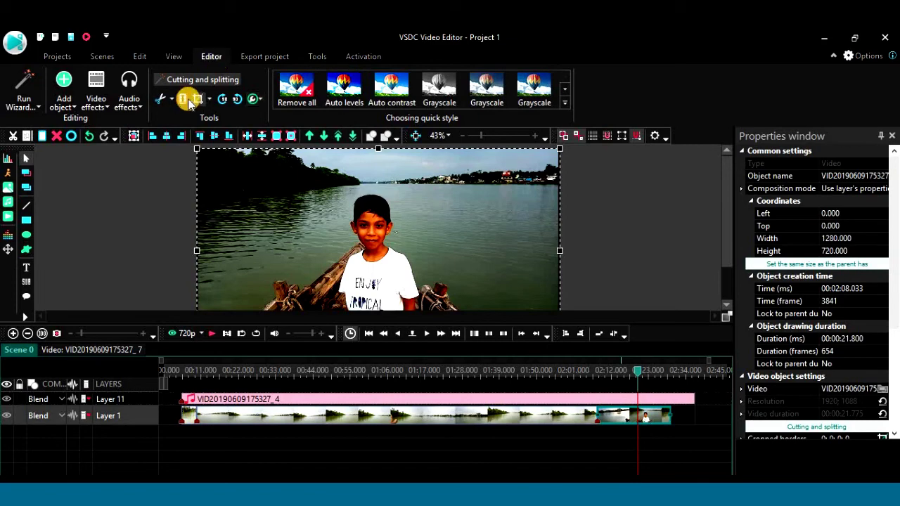
left_click(665, 430)
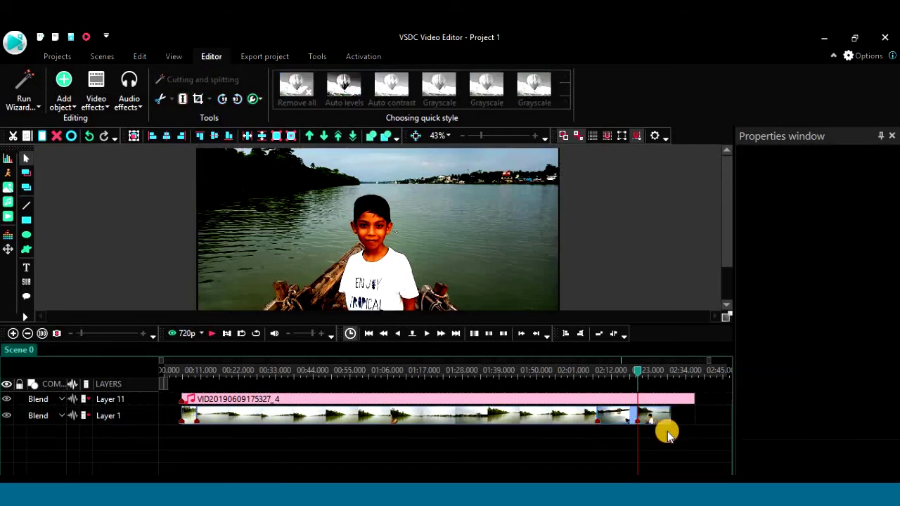
left_click(616, 416)
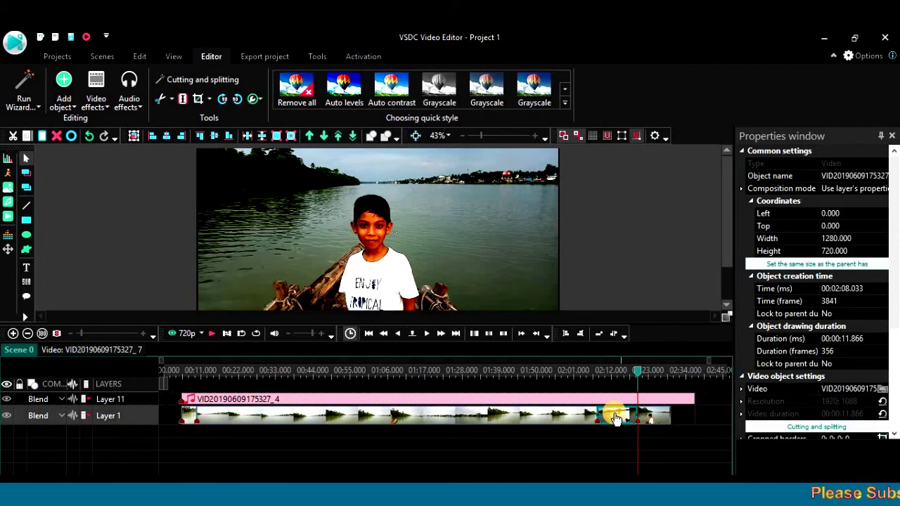
key("Delete")
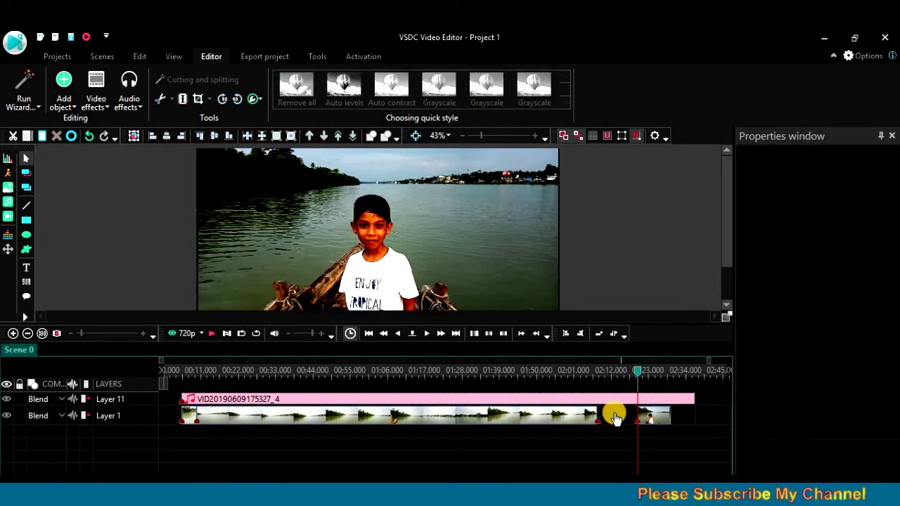
Move the last video segment back to 02:08.033 to close the gap and split it at about 02:12.2.
left_click_drag(659, 420, 613, 416)
left_click_drag(639, 382, 599, 378)
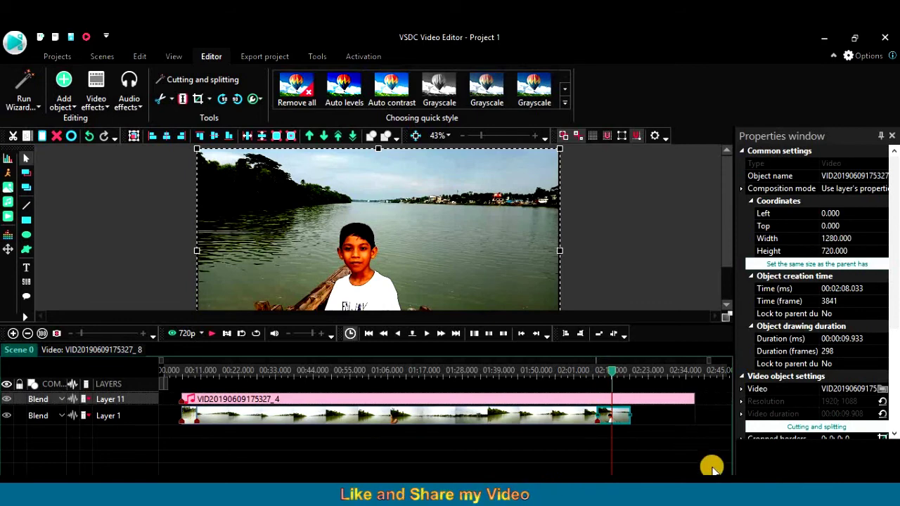
left_click(629, 413)
left_click(612, 415)
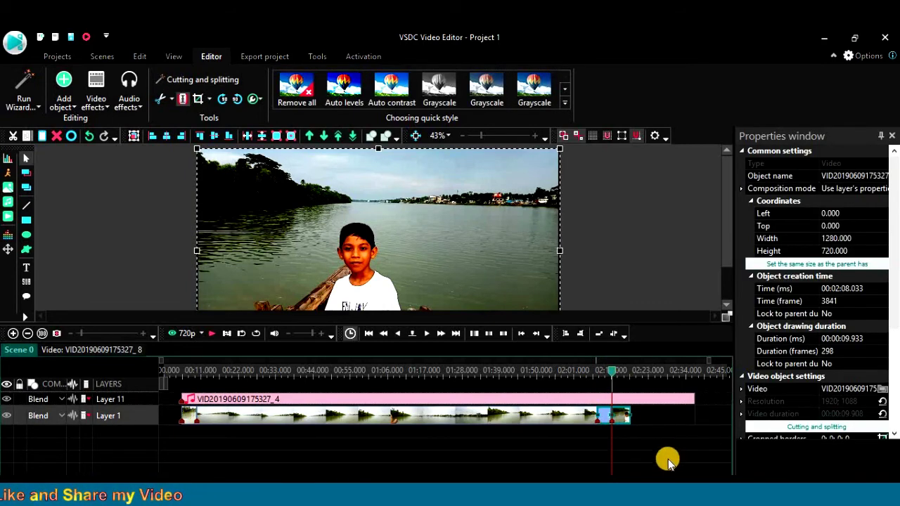
Delete the trailing video piece after the 02:12.2 cut.
left_click(651, 436)
left_click(621, 417)
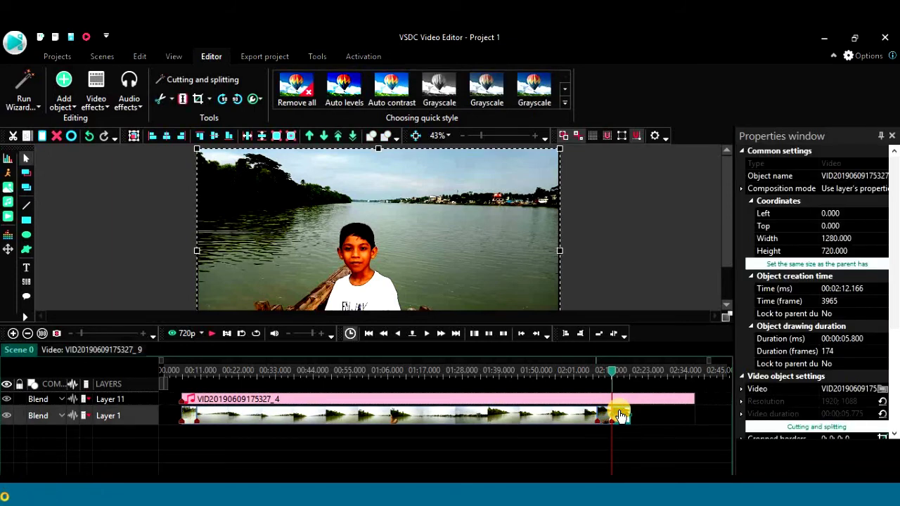
key("Home")
left_click(628, 421)
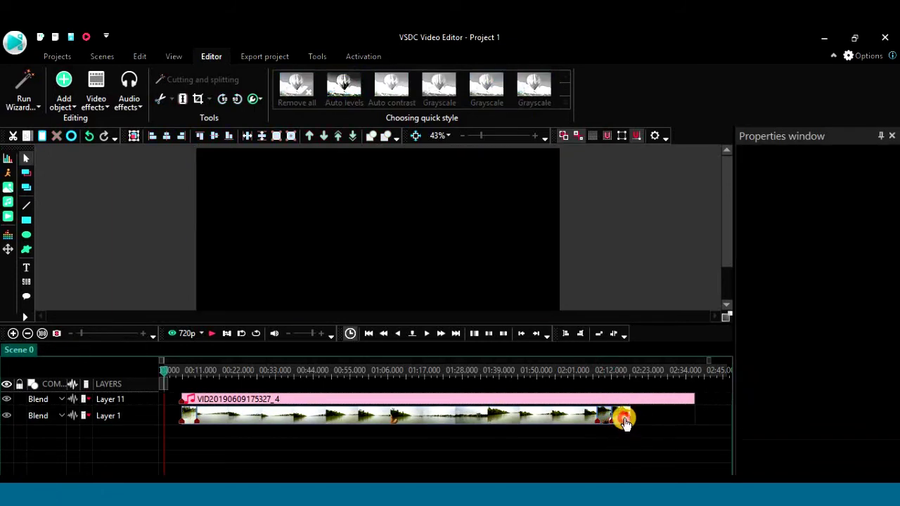
left_click(626, 419)
left_click(626, 421)
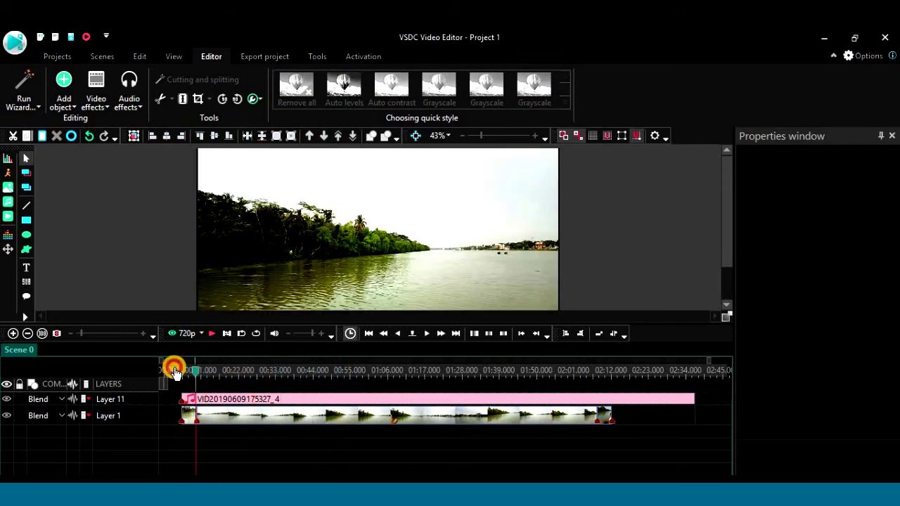
Scrub through the trimmed timeline and play a short preview near the end of the long video segment.
left_click_drag(175, 371, 171, 370)
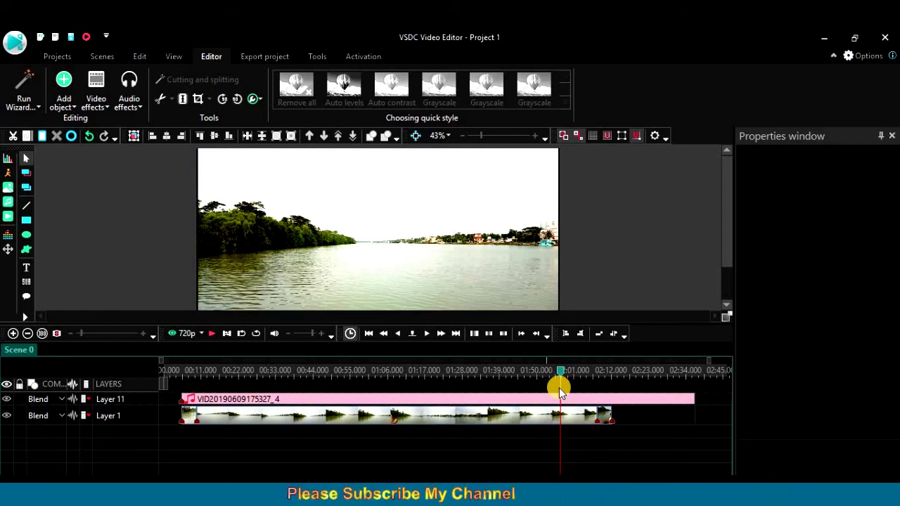
left_click(211, 335)
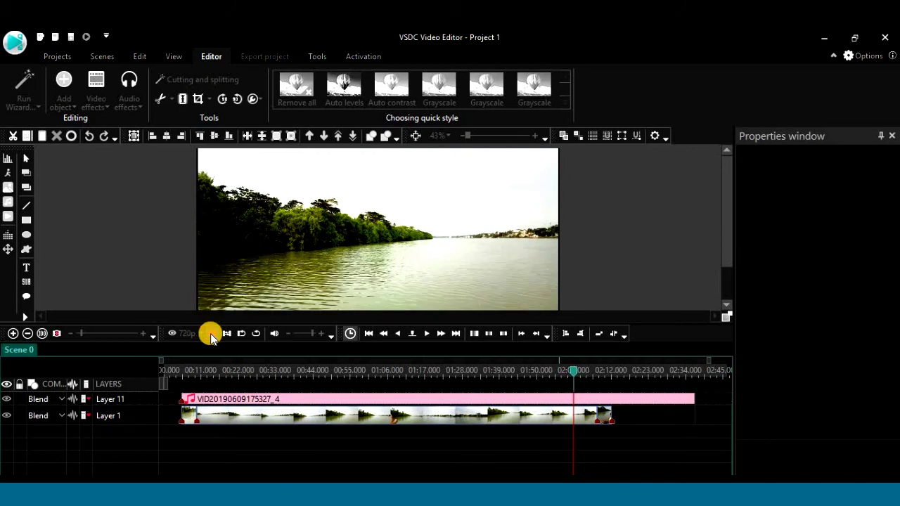
left_click(211, 334)
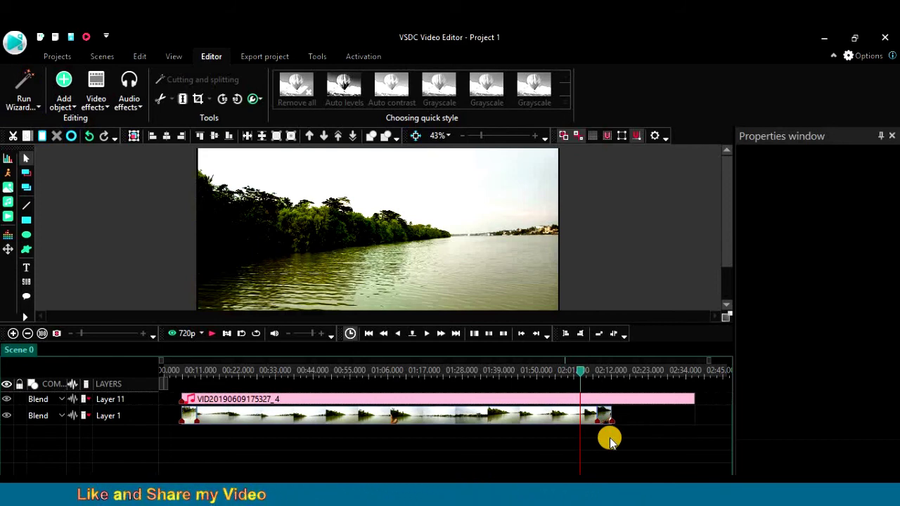
Delete the separated audio track, then scrub the remaining video from the start to around its middle.
left_click(623, 404)
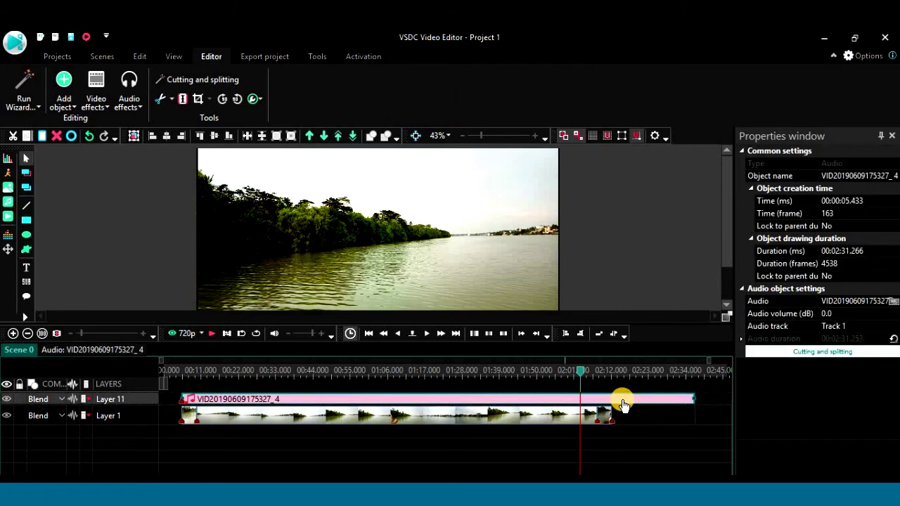
key("Delete")
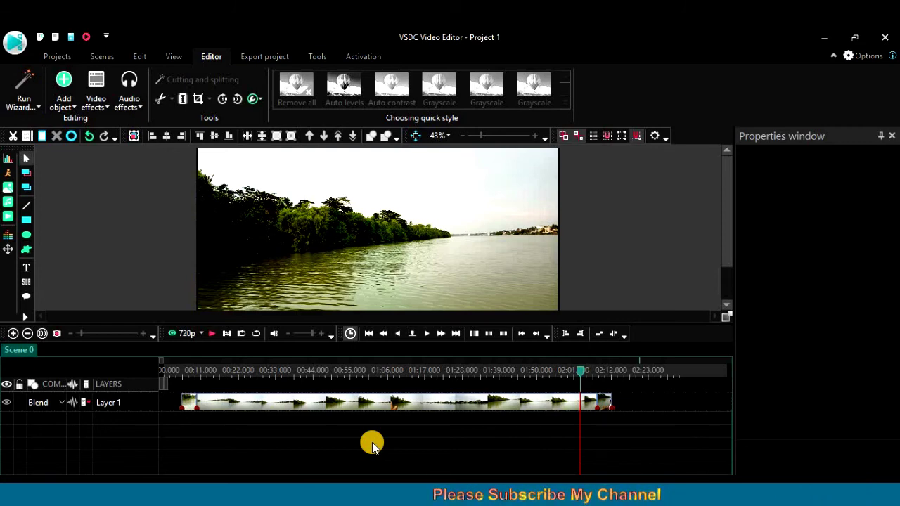
key("Home")
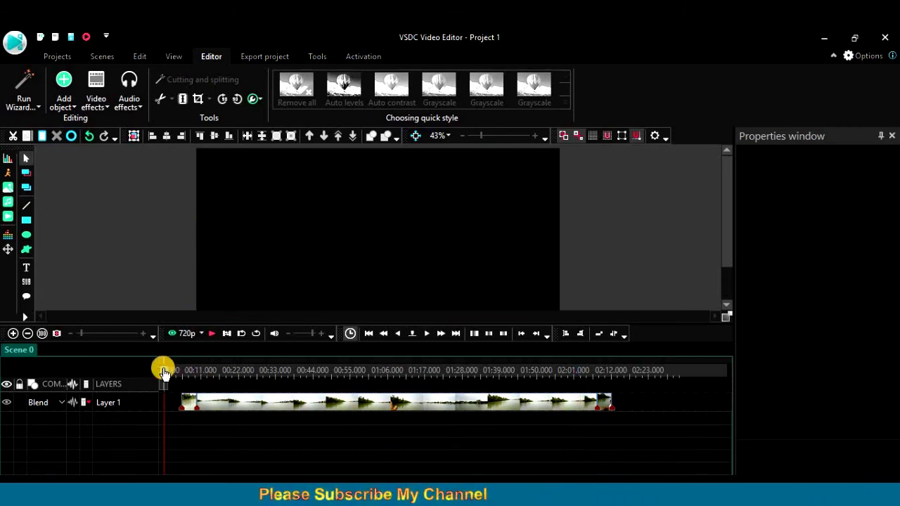
left_click_drag(163, 370, 388, 376)
left_click(386, 374)
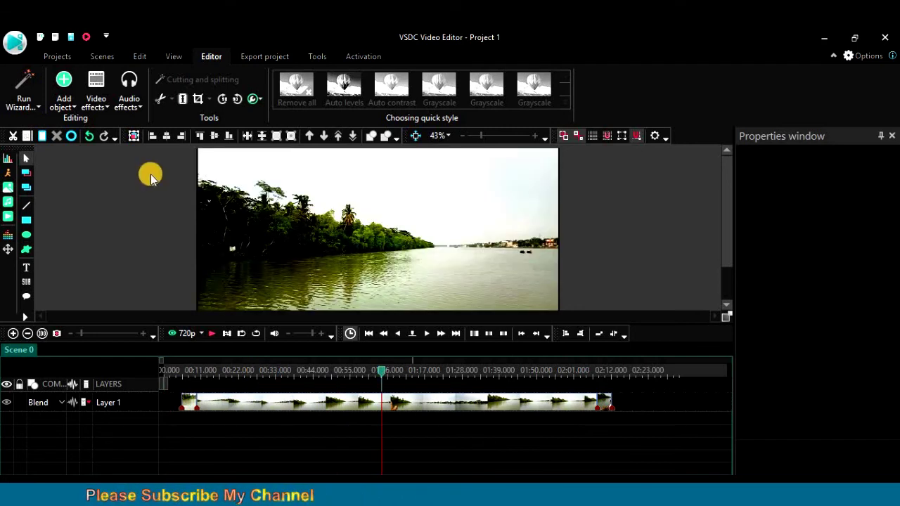
Begin saving the project and create a folder named CLASS 2 inside VSDC TUTARIAL on the SOFTWARE (H:) drive, opening it as the destination.
left_click(15, 41)
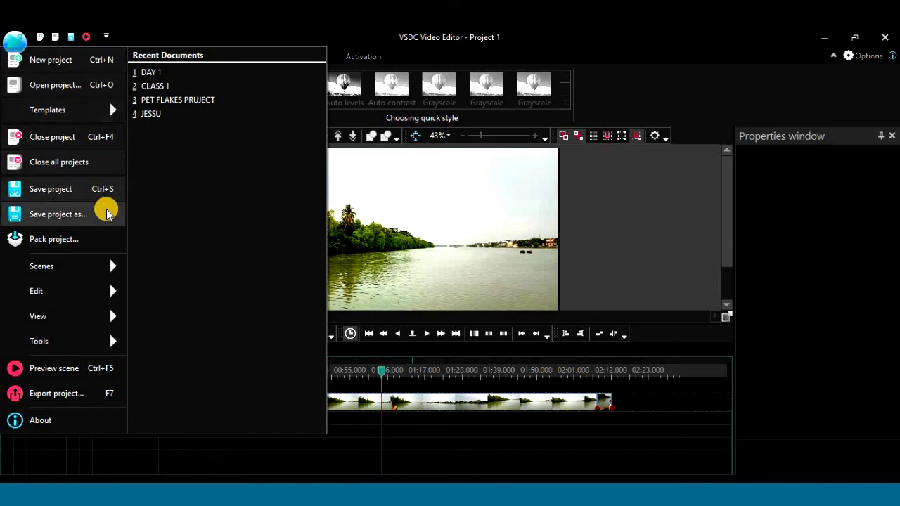
left_click(90, 190)
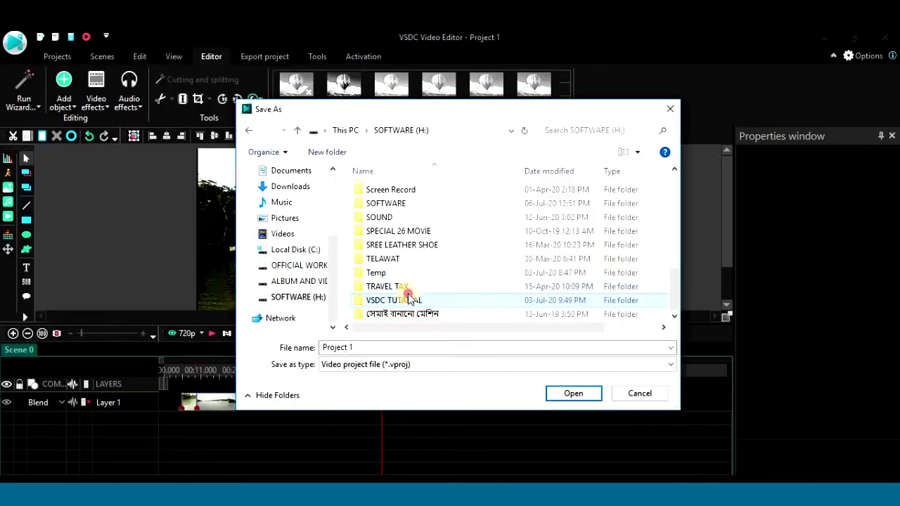
double_click(388, 287)
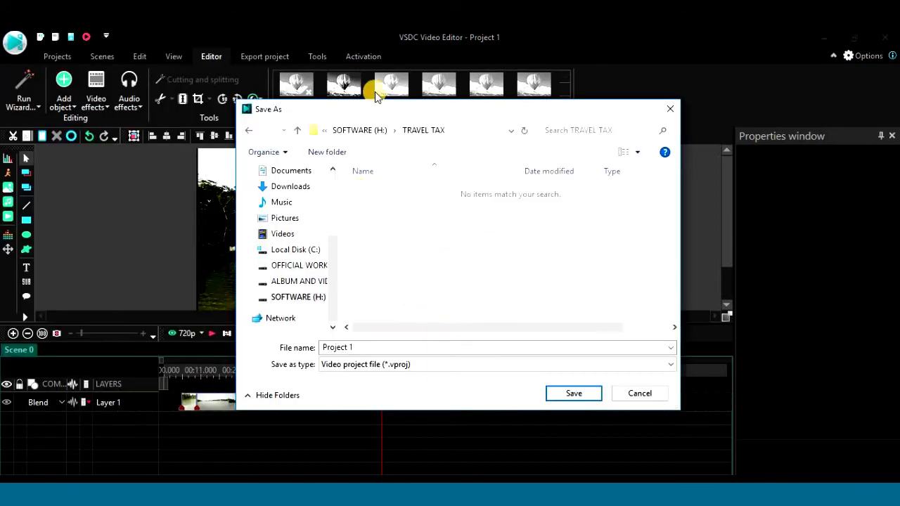
left_click(301, 131)
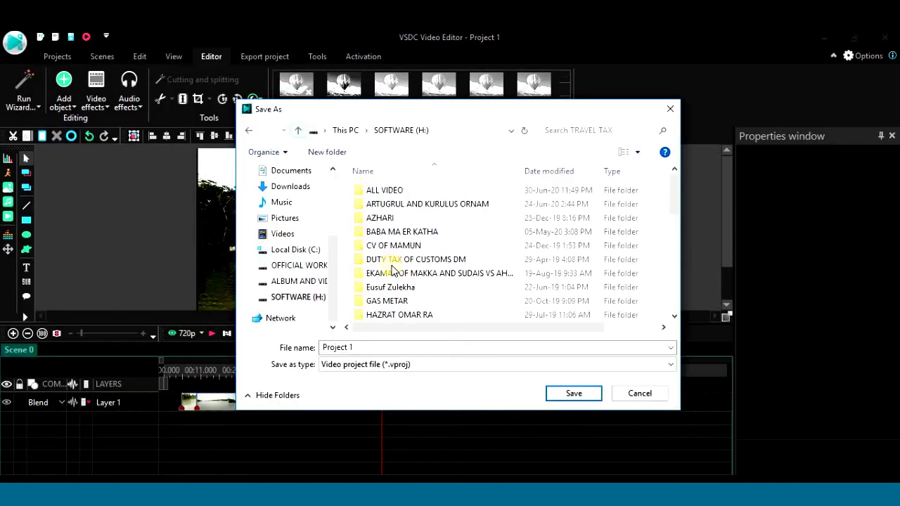
scroll(389, 301, "down", 5)
double_click(389, 301)
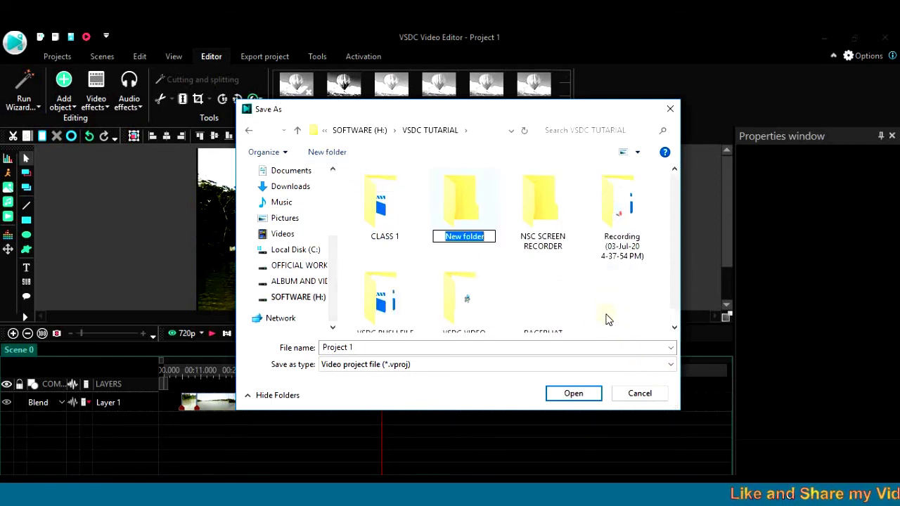
type("CLASS 2")
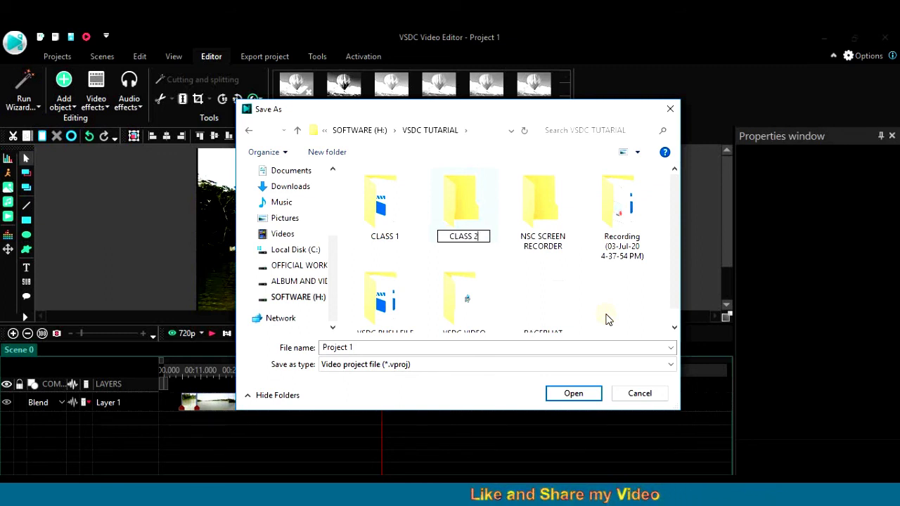
key("Return")
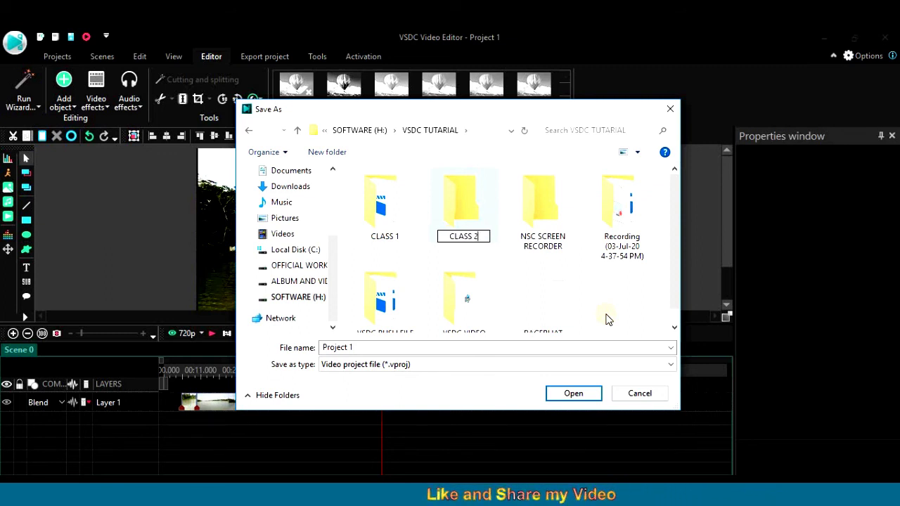
key("Return")
Save the project in the CLASS 2 folder as a video project file named DAY 2.
double_click(387, 346)
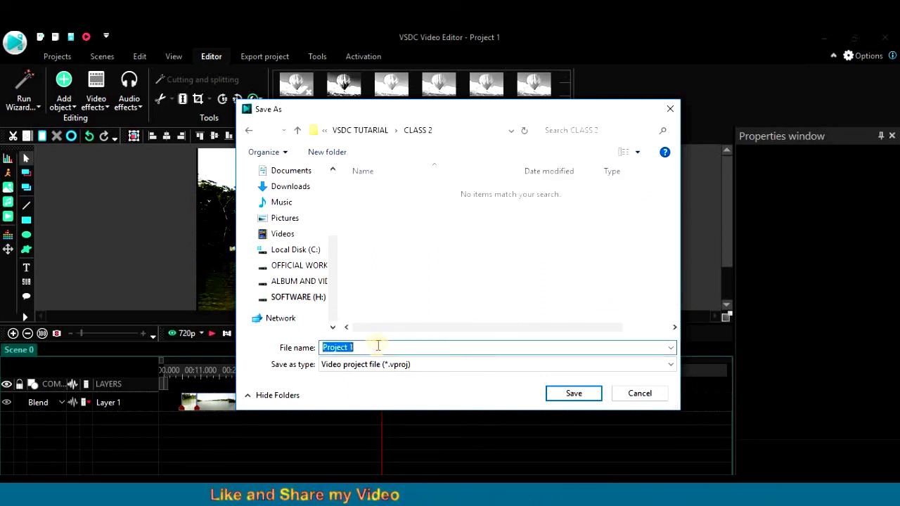
type("DAY 2")
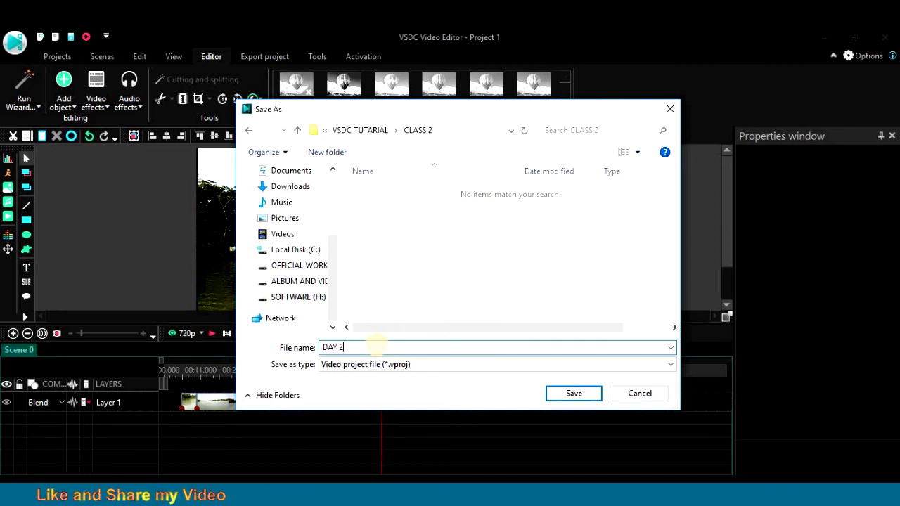
left_click(572, 396)
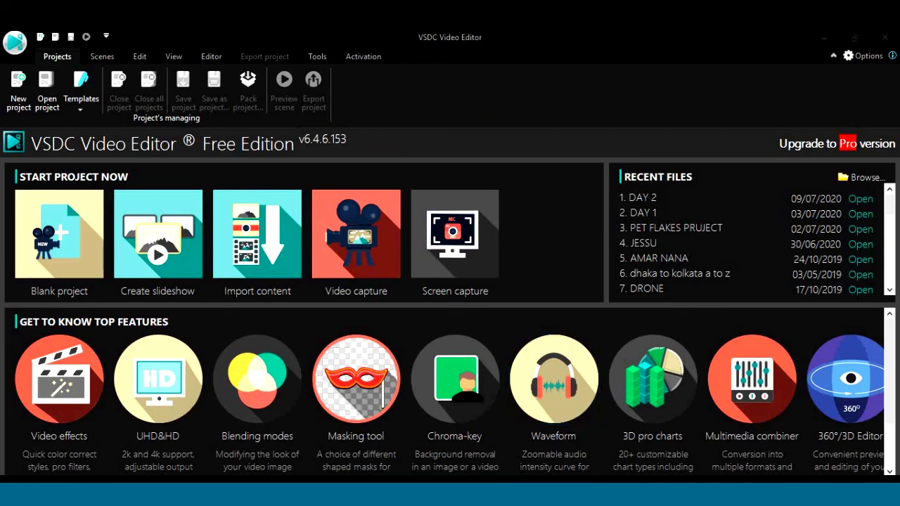
left_click(768, 493)
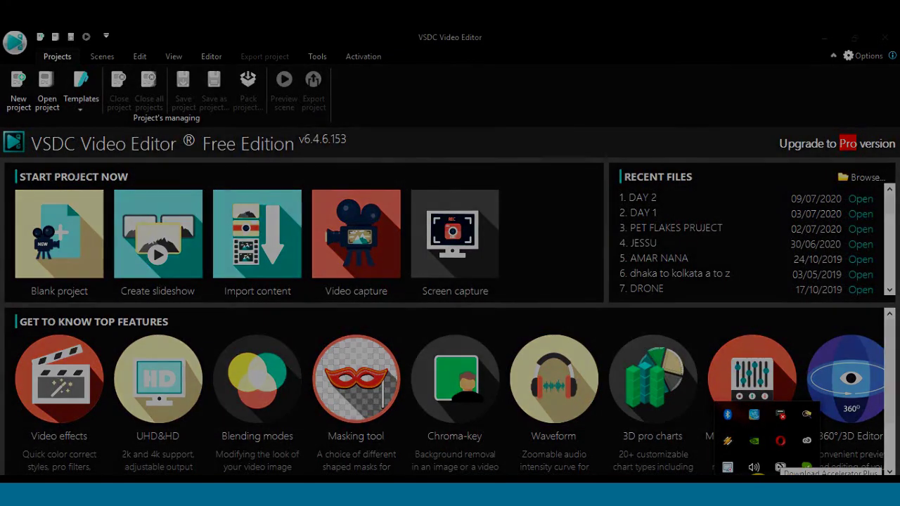